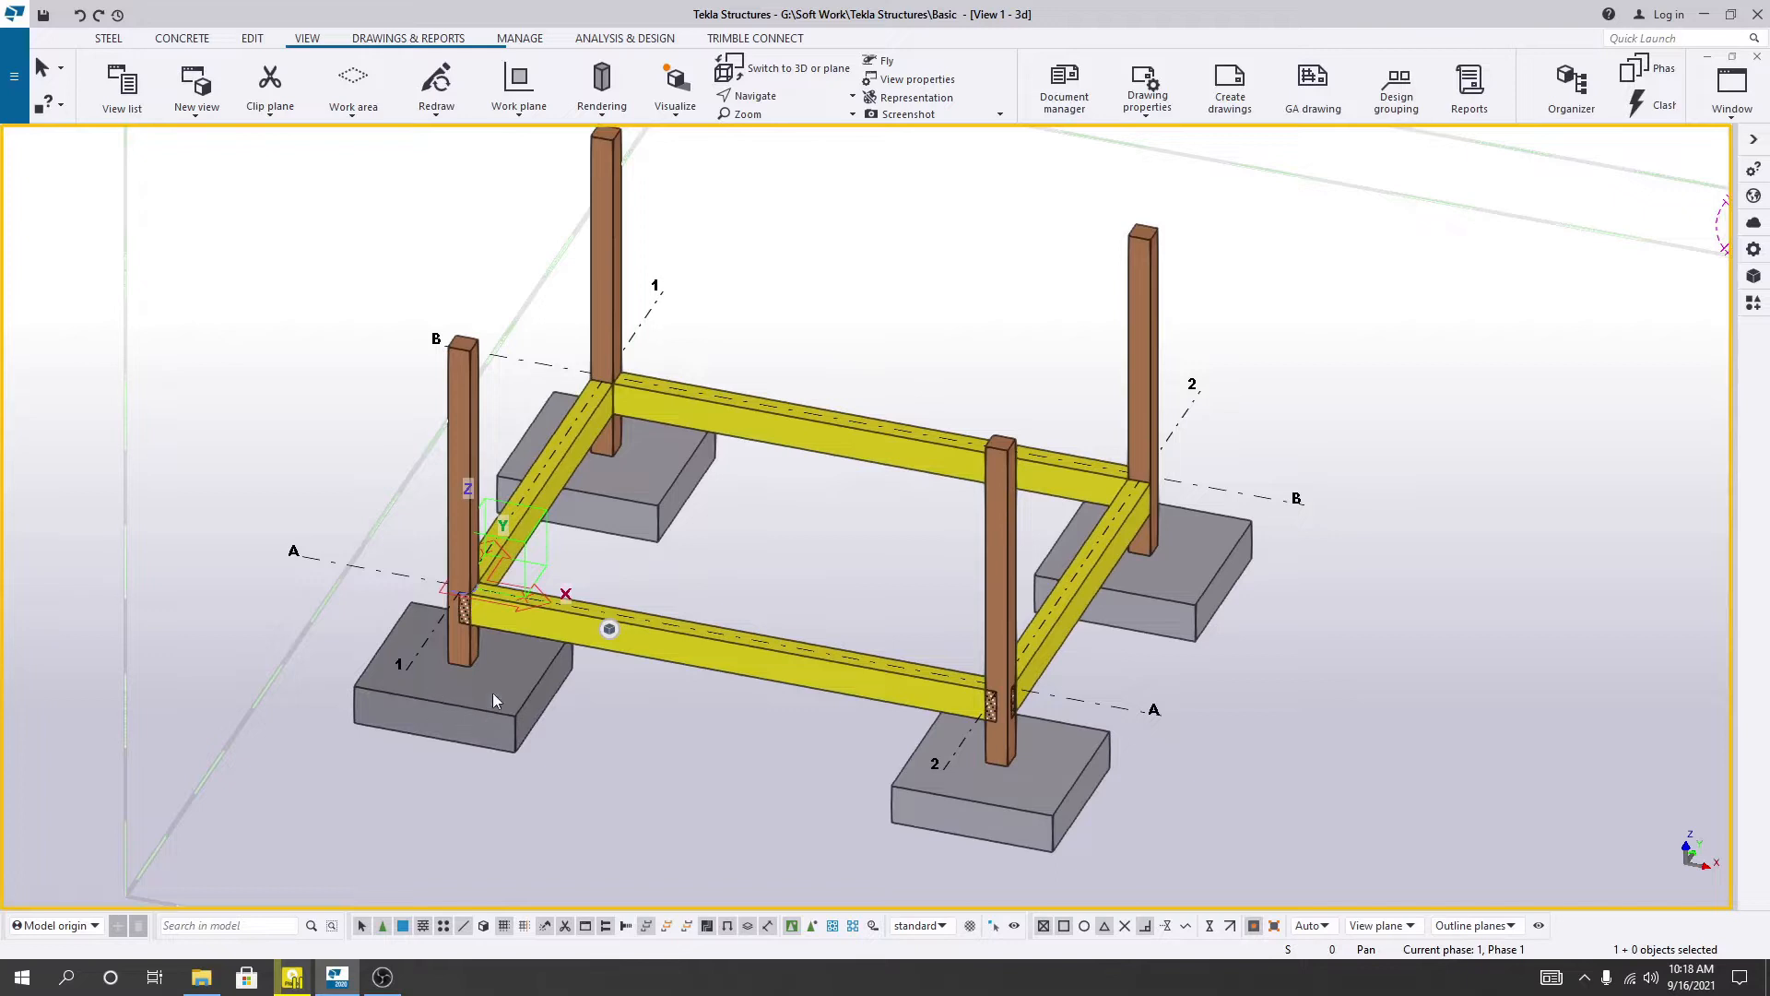
- Switch the parts in the 3D view to a transparent representation so the footings can be seen through
{"action": "middle_click_drag", "start_coordinate": [537, 785], "coordinate": [531, 785]}
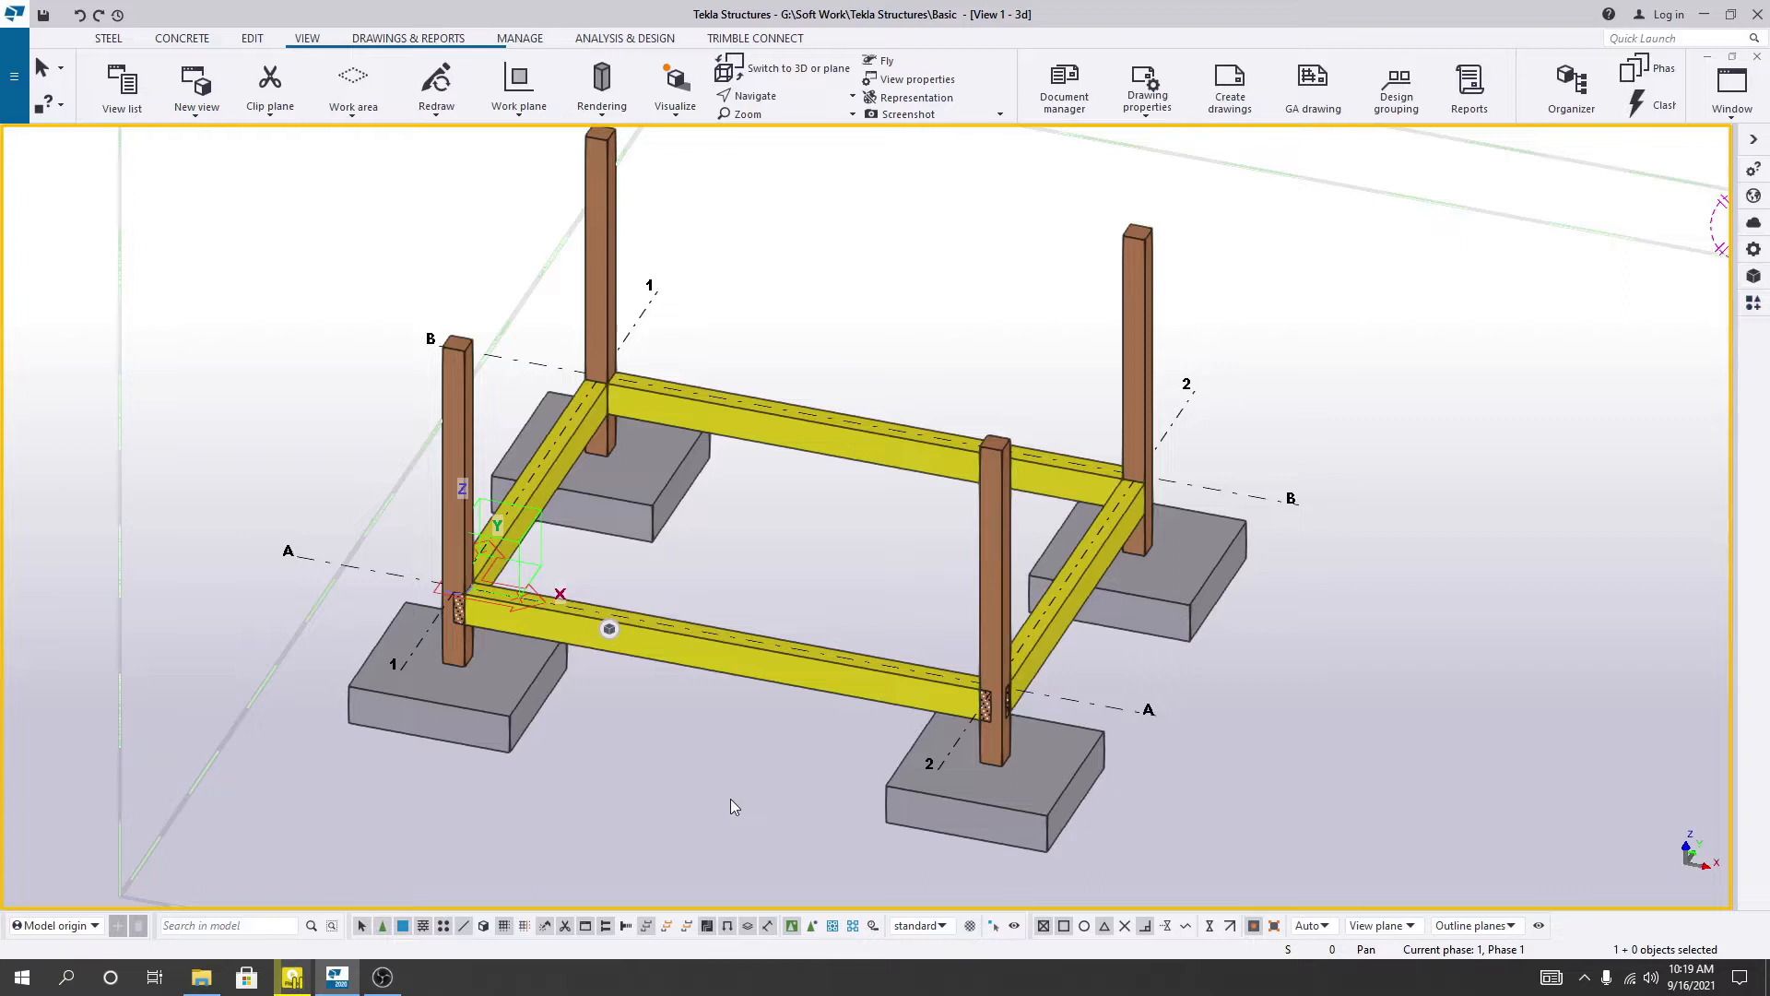
{"action": "key", "text": "ctrl+2"}
{"action": "middle_click_drag", "start_coordinate": [645, 833], "coordinate": [622, 783]}
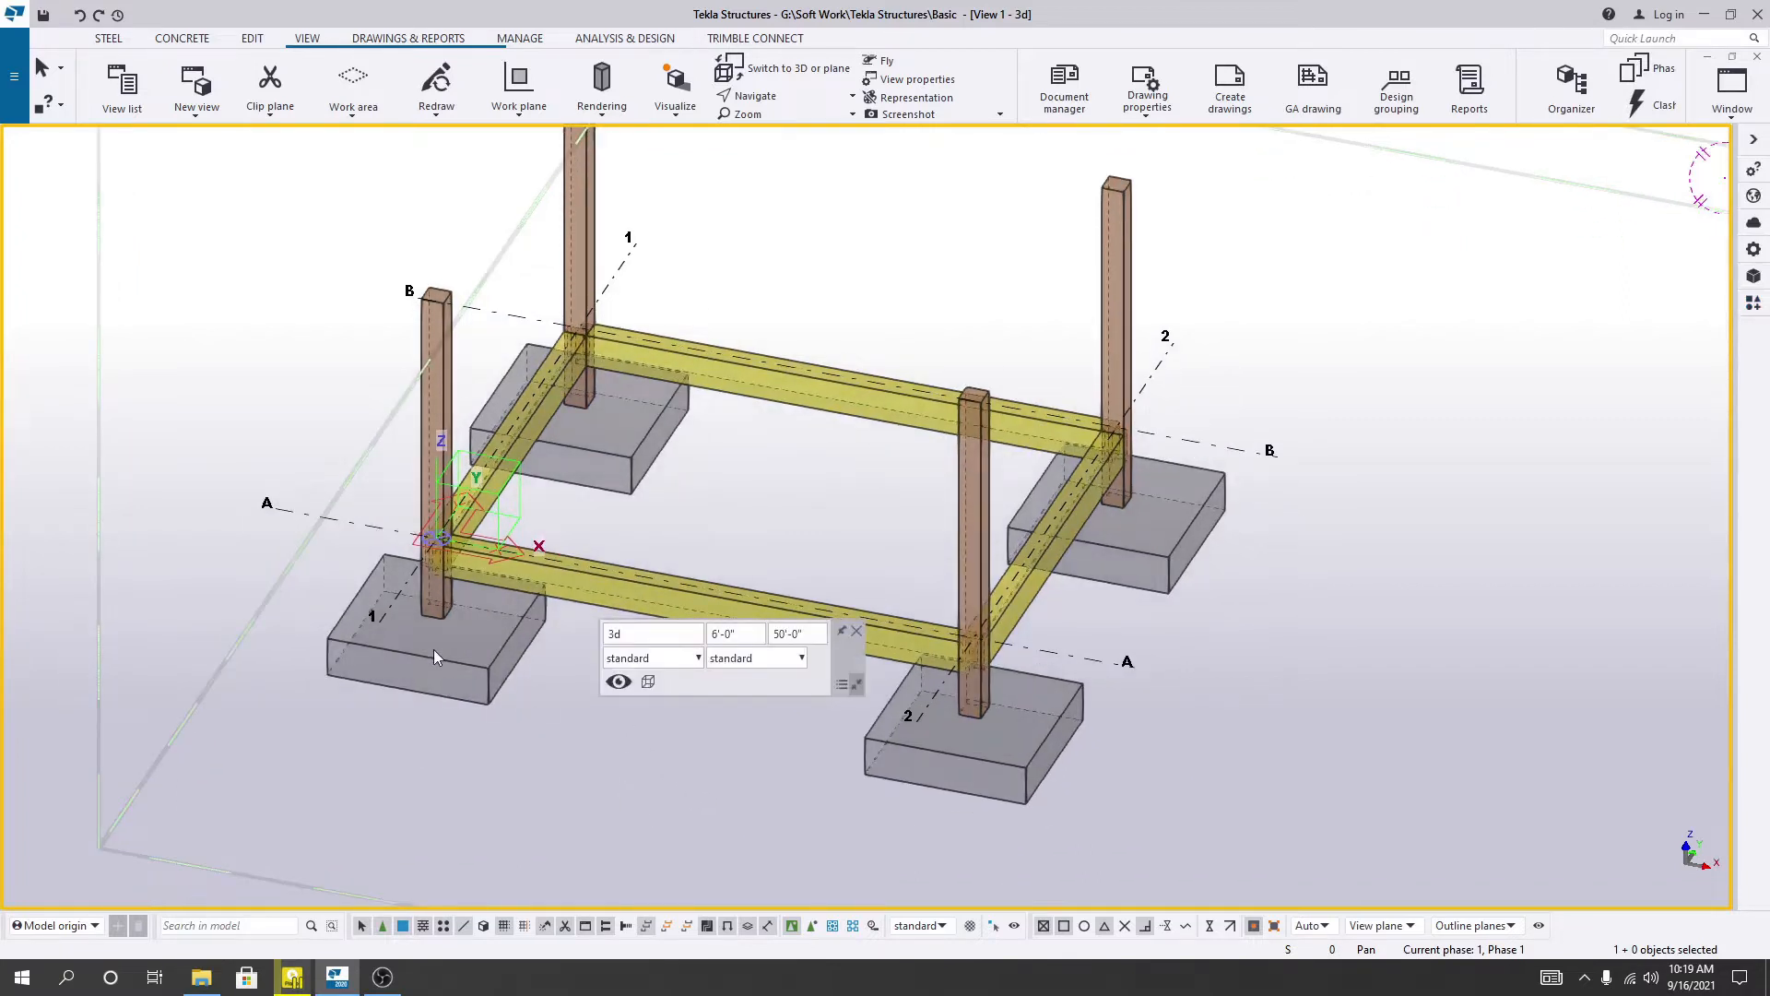
{"action": "scroll", "coordinate": [461, 675], "scroll_direction": "up", "scroll_amount": 1}
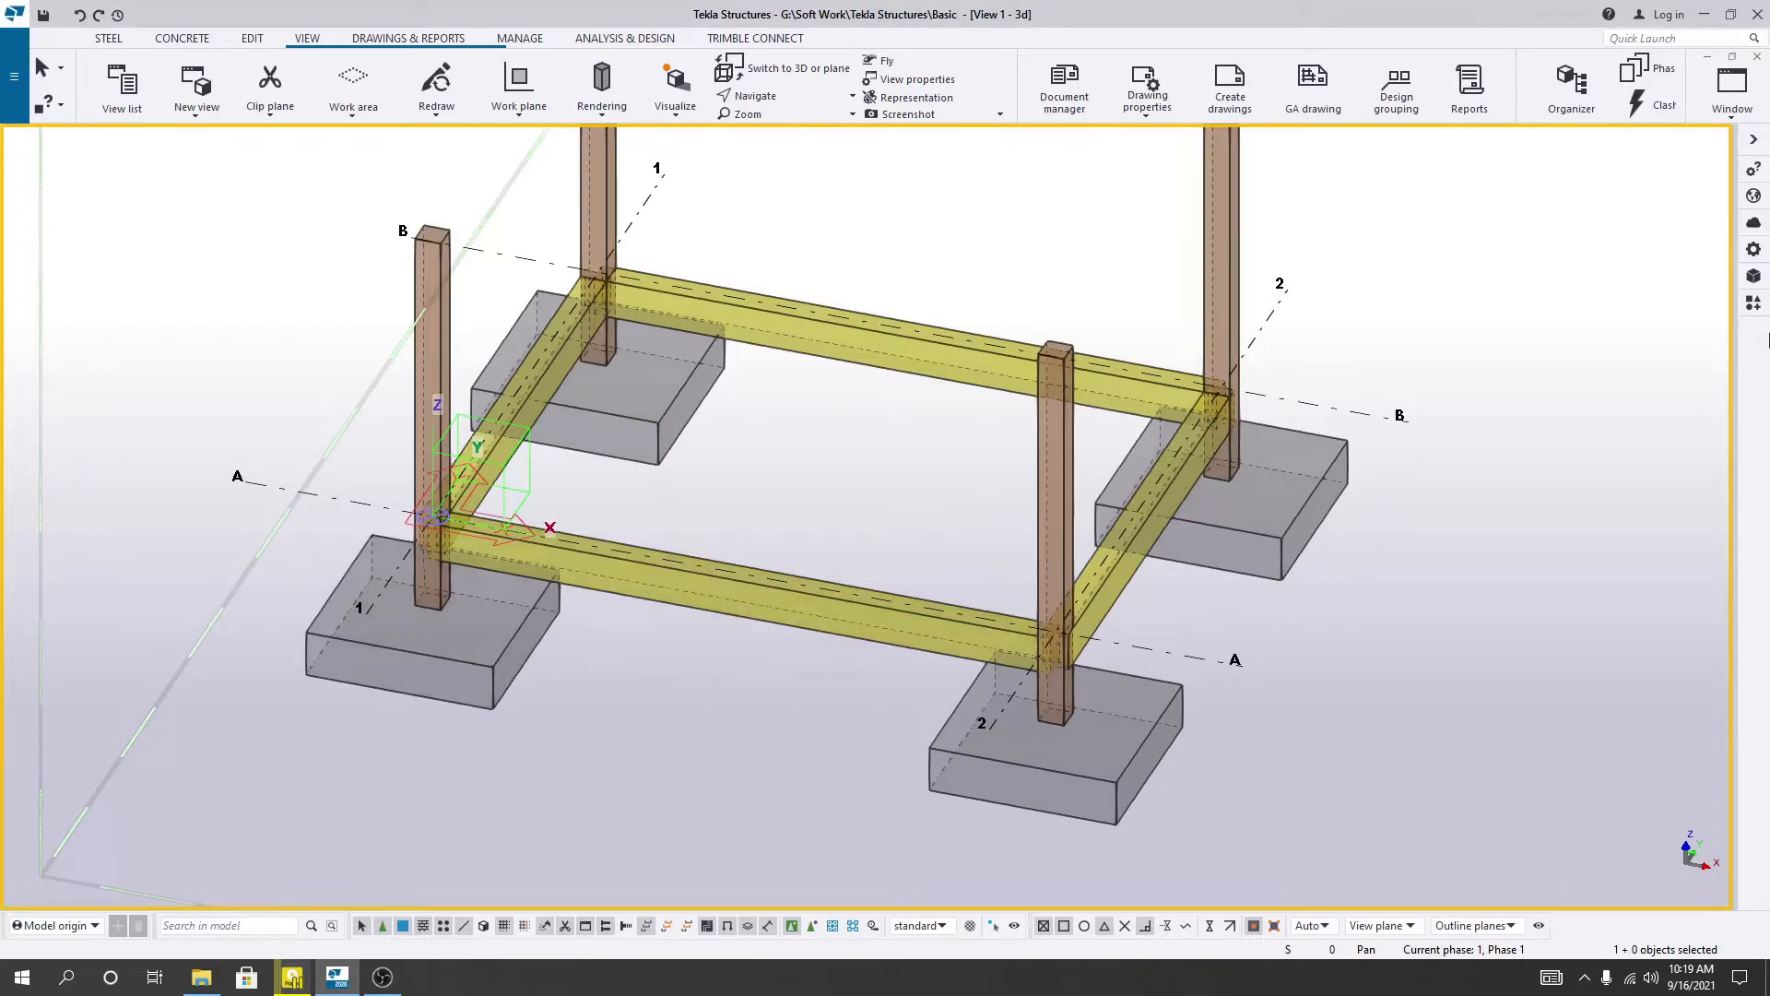
- Search the components for "pad" and apply Pad footing reinforcement (77) to the footing at grid intersection A-1
{"action": "left_click", "coordinate": [1752, 309]}
{"action": "left_click", "coordinate": [1565, 187]}
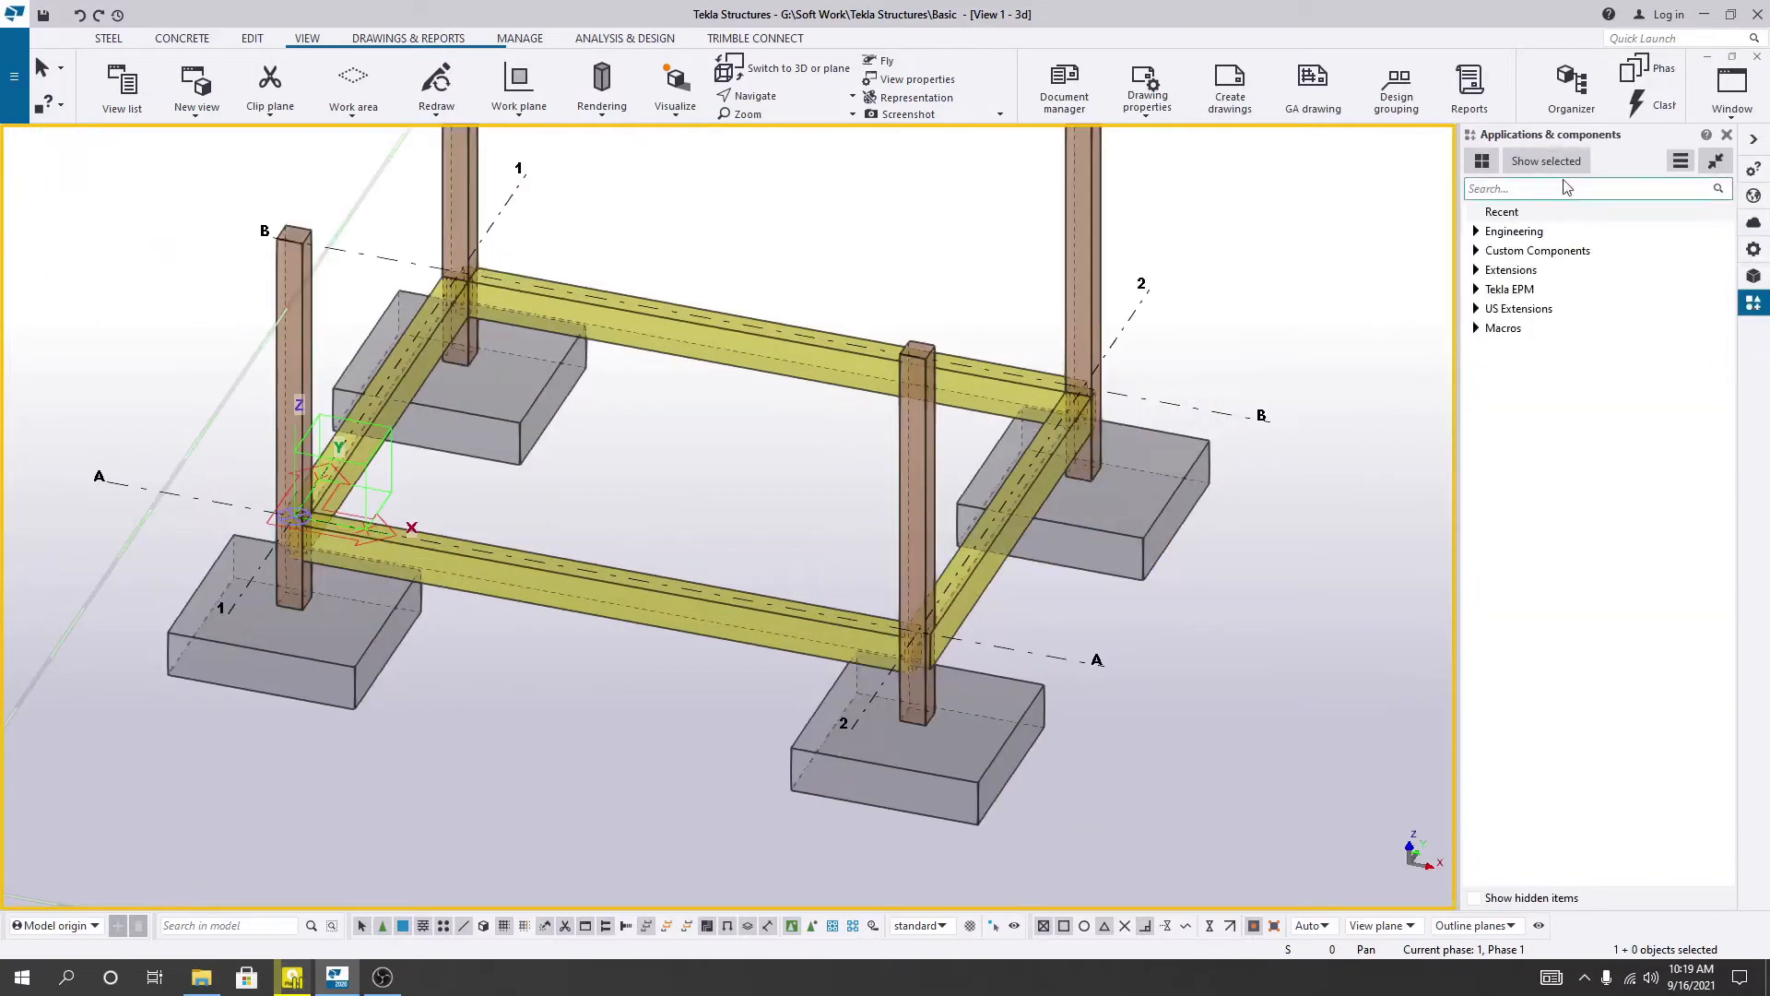
{"action": "type", "text": "pad"}
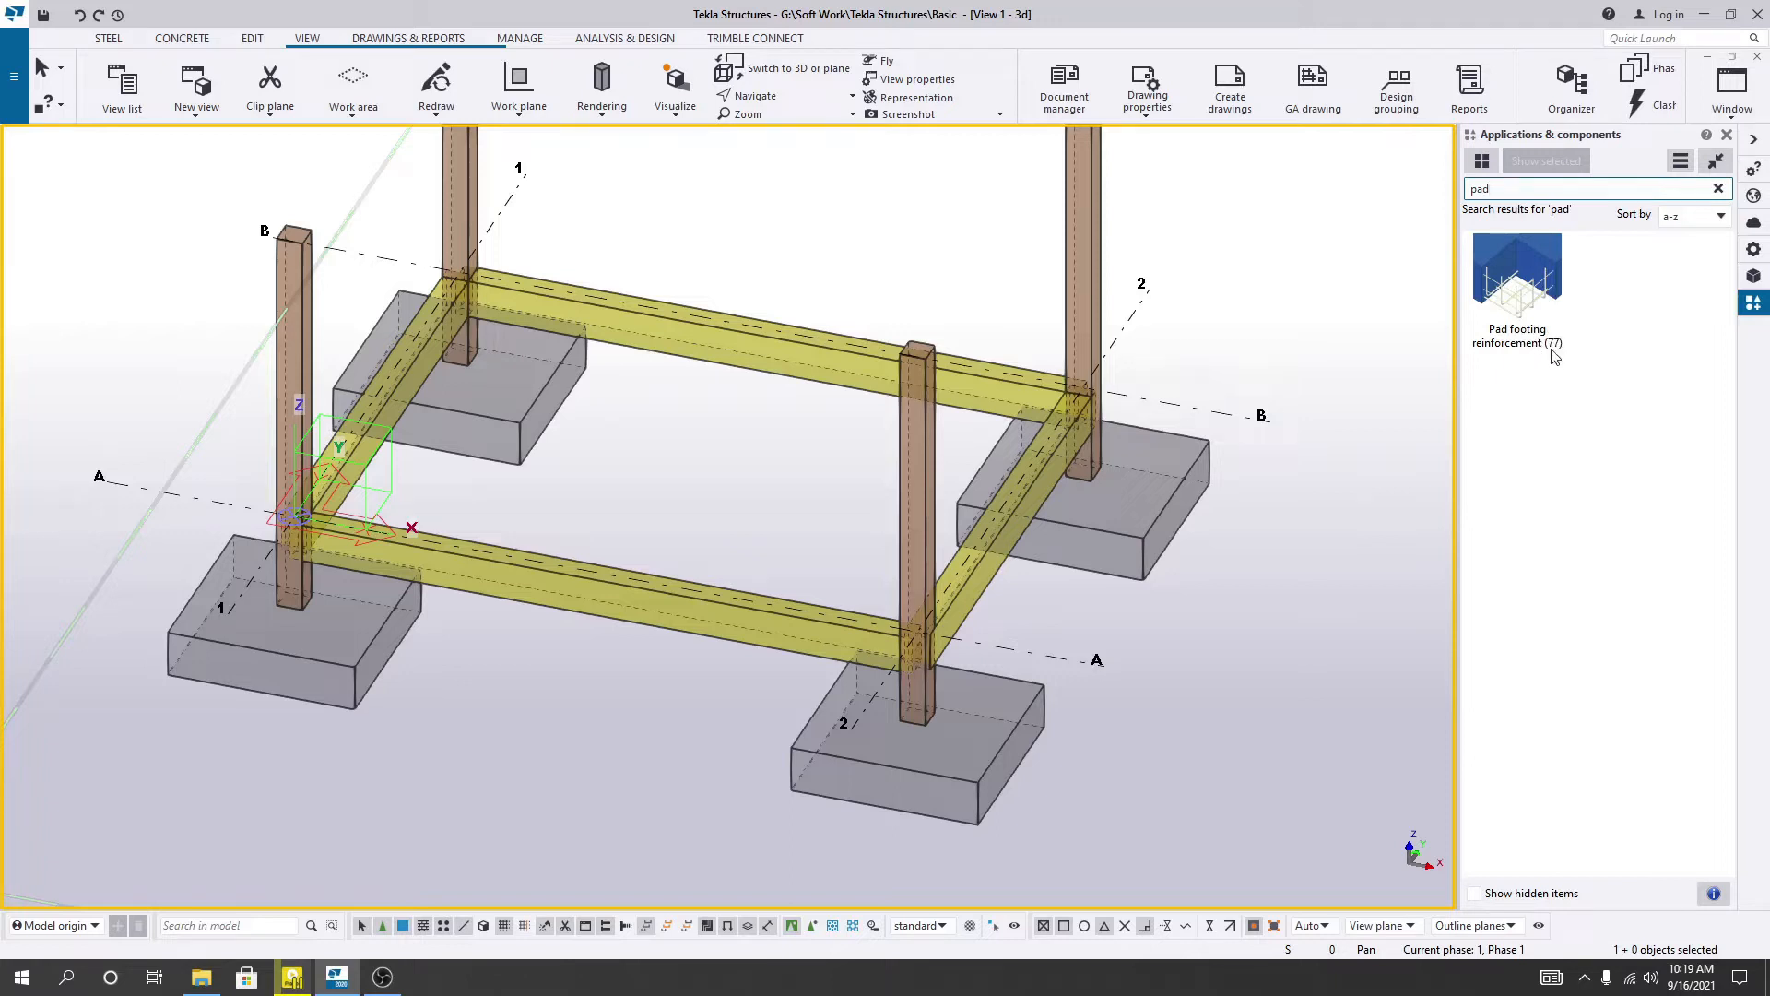
{"action": "left_click", "coordinate": [1517, 313]}
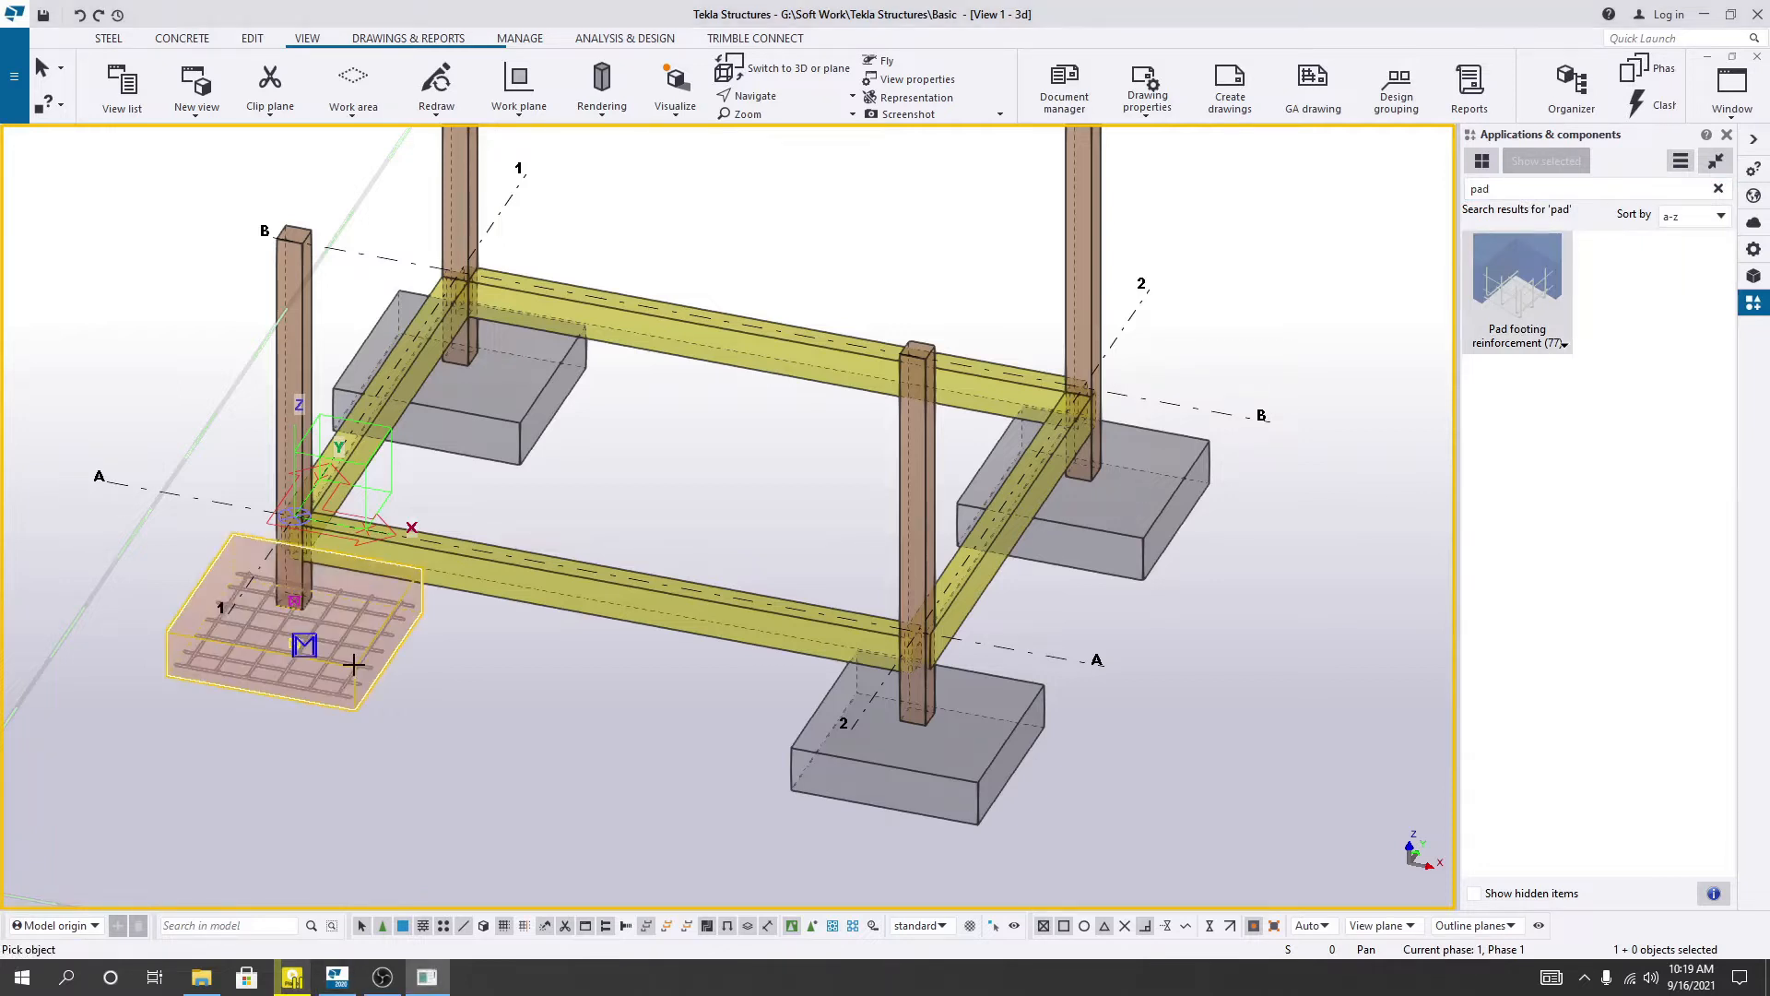
{"action": "middle_click_drag", "start_coordinate": [333, 690], "coordinate": [376, 702]}
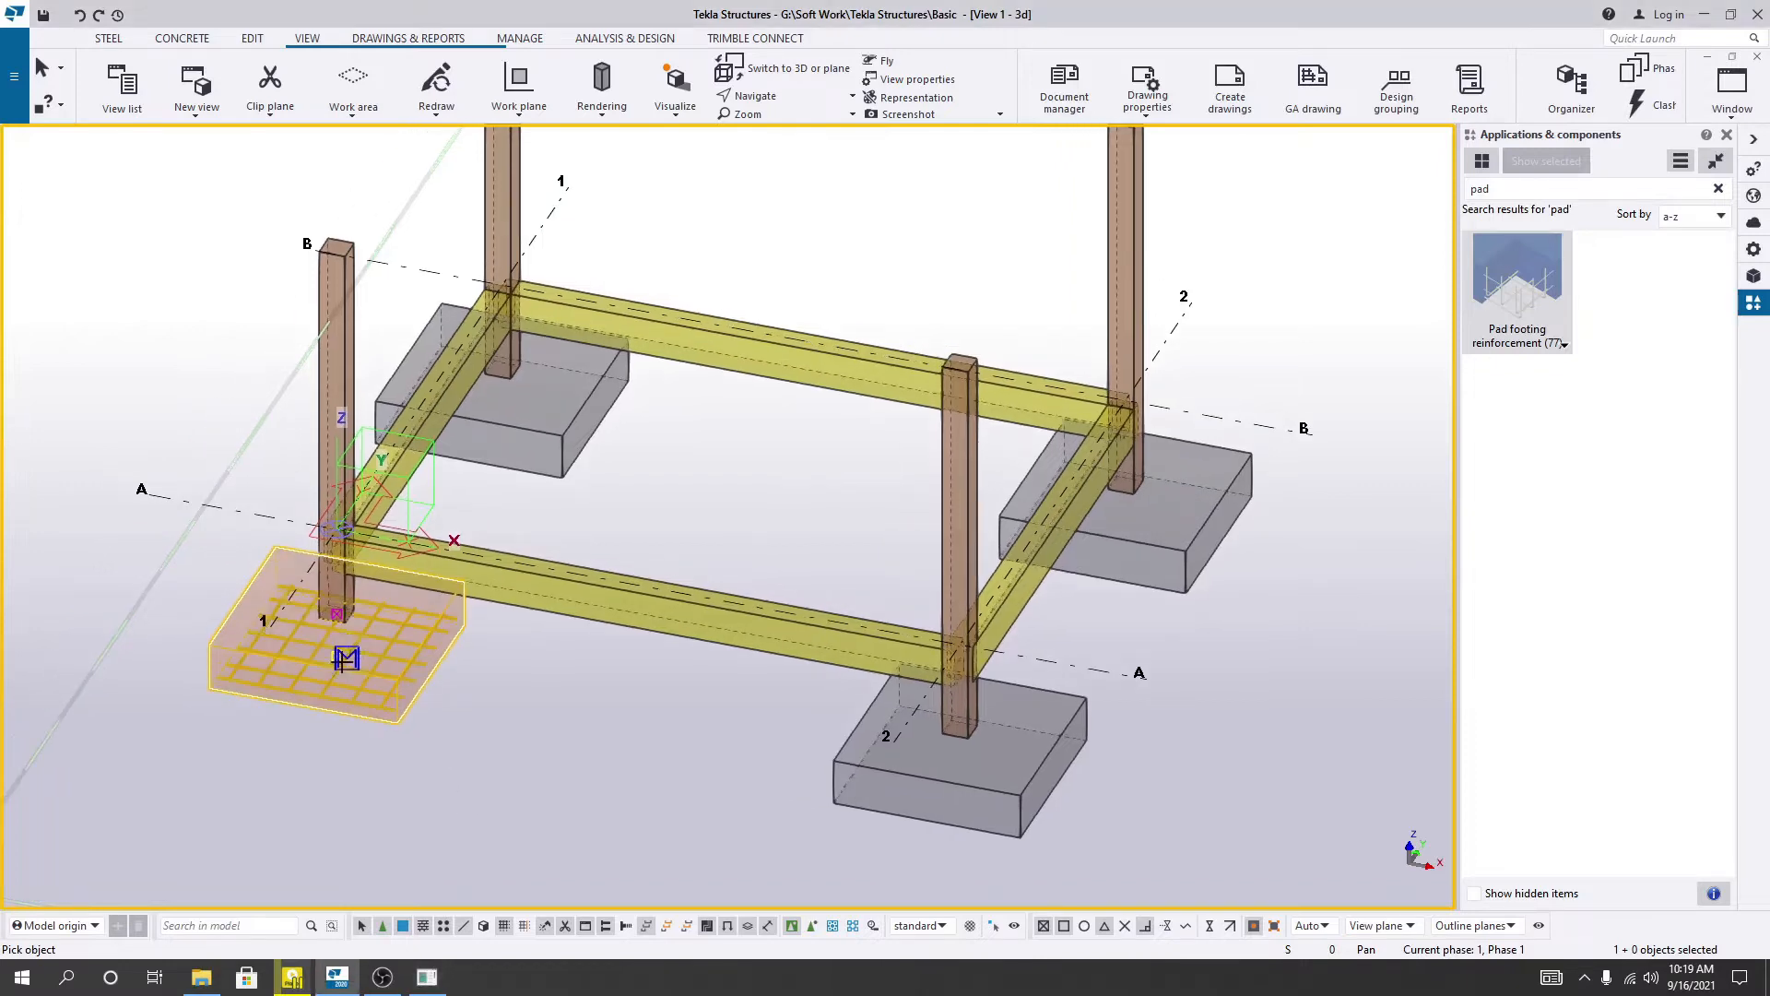
{"action": "scroll", "coordinate": [376, 702], "scroll_direction": "up", "scroll_amount": 5}
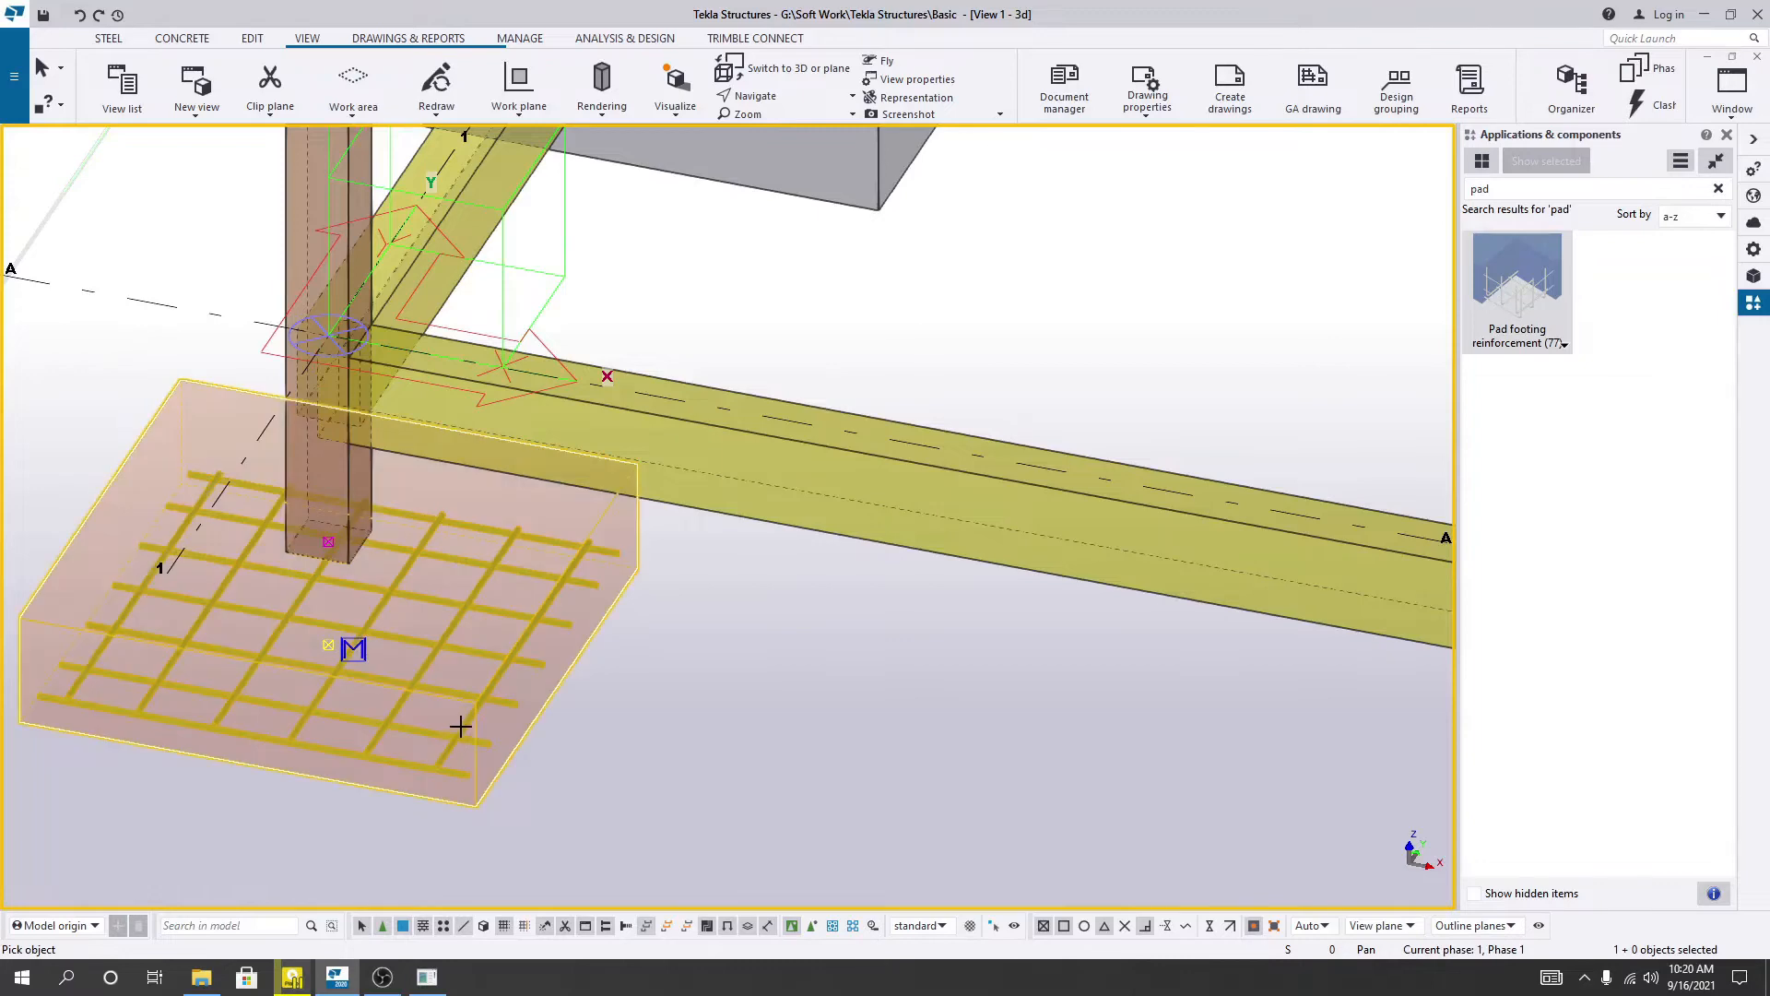
{"action": "scroll", "coordinate": [489, 836], "scroll_direction": "down", "scroll_amount": 1}
{"action": "scroll", "coordinate": [544, 841], "scroll_direction": "down", "scroll_amount": 1}
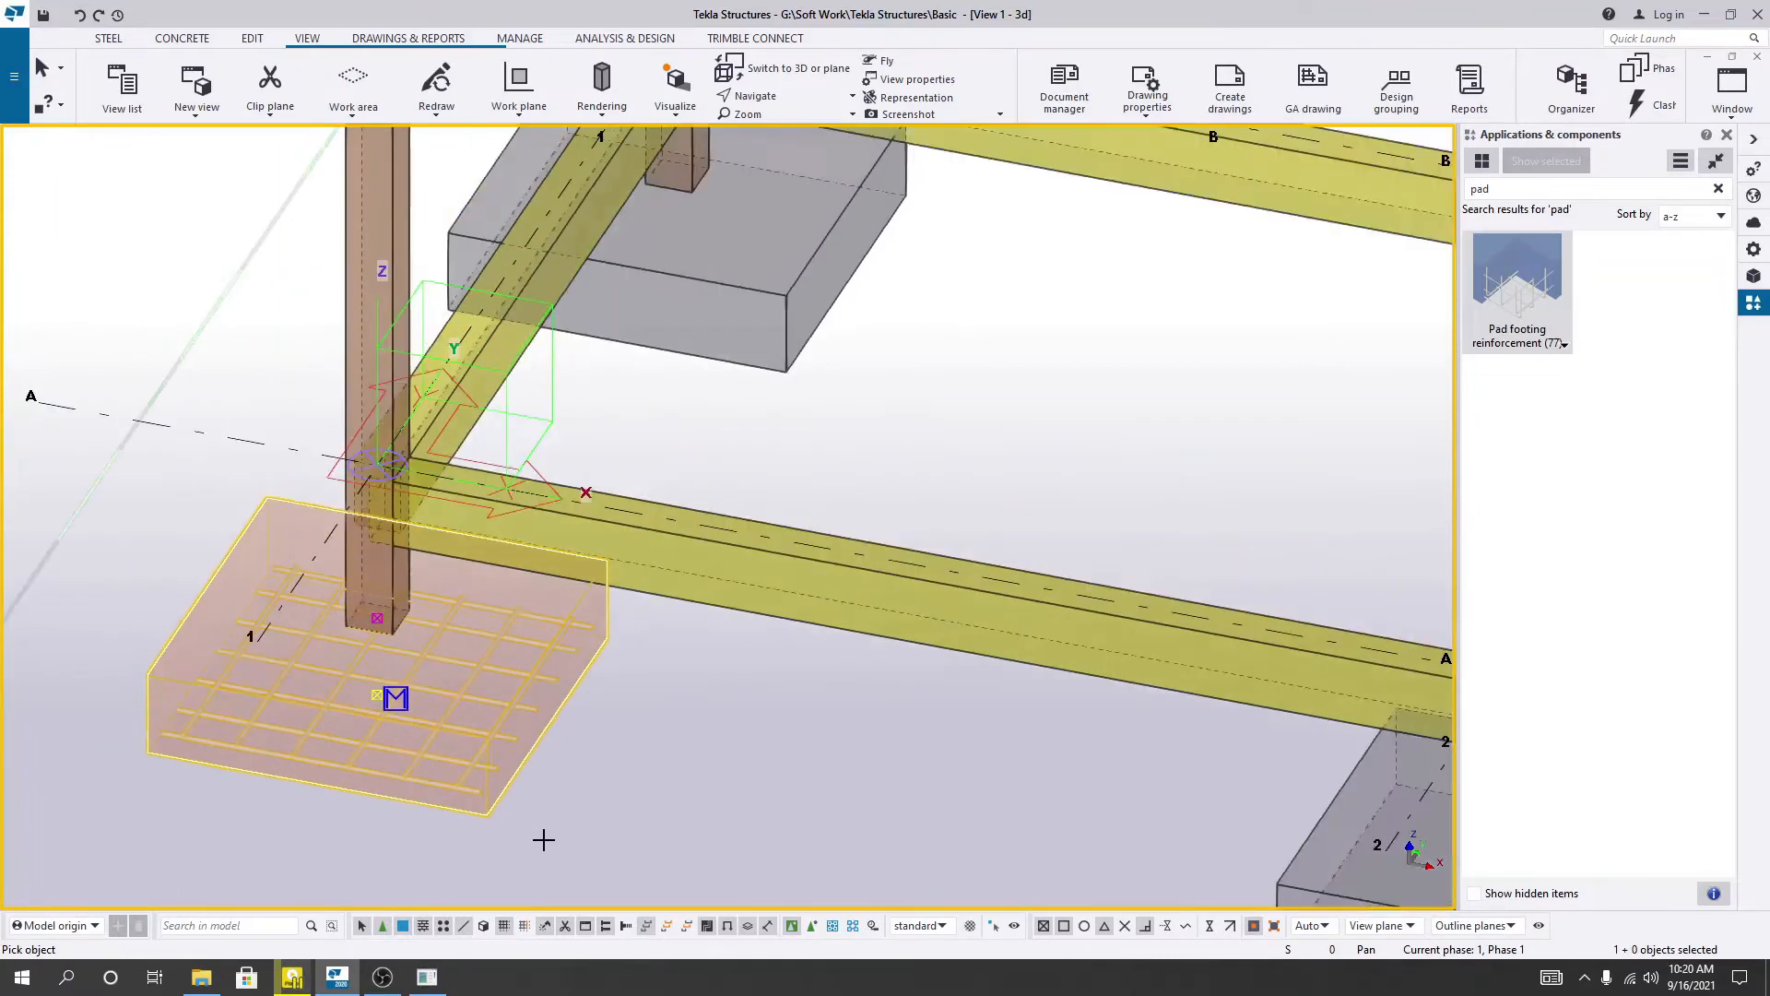
{"action": "middle_click_drag", "start_coordinate": [543, 841], "coordinate": [525, 851]}
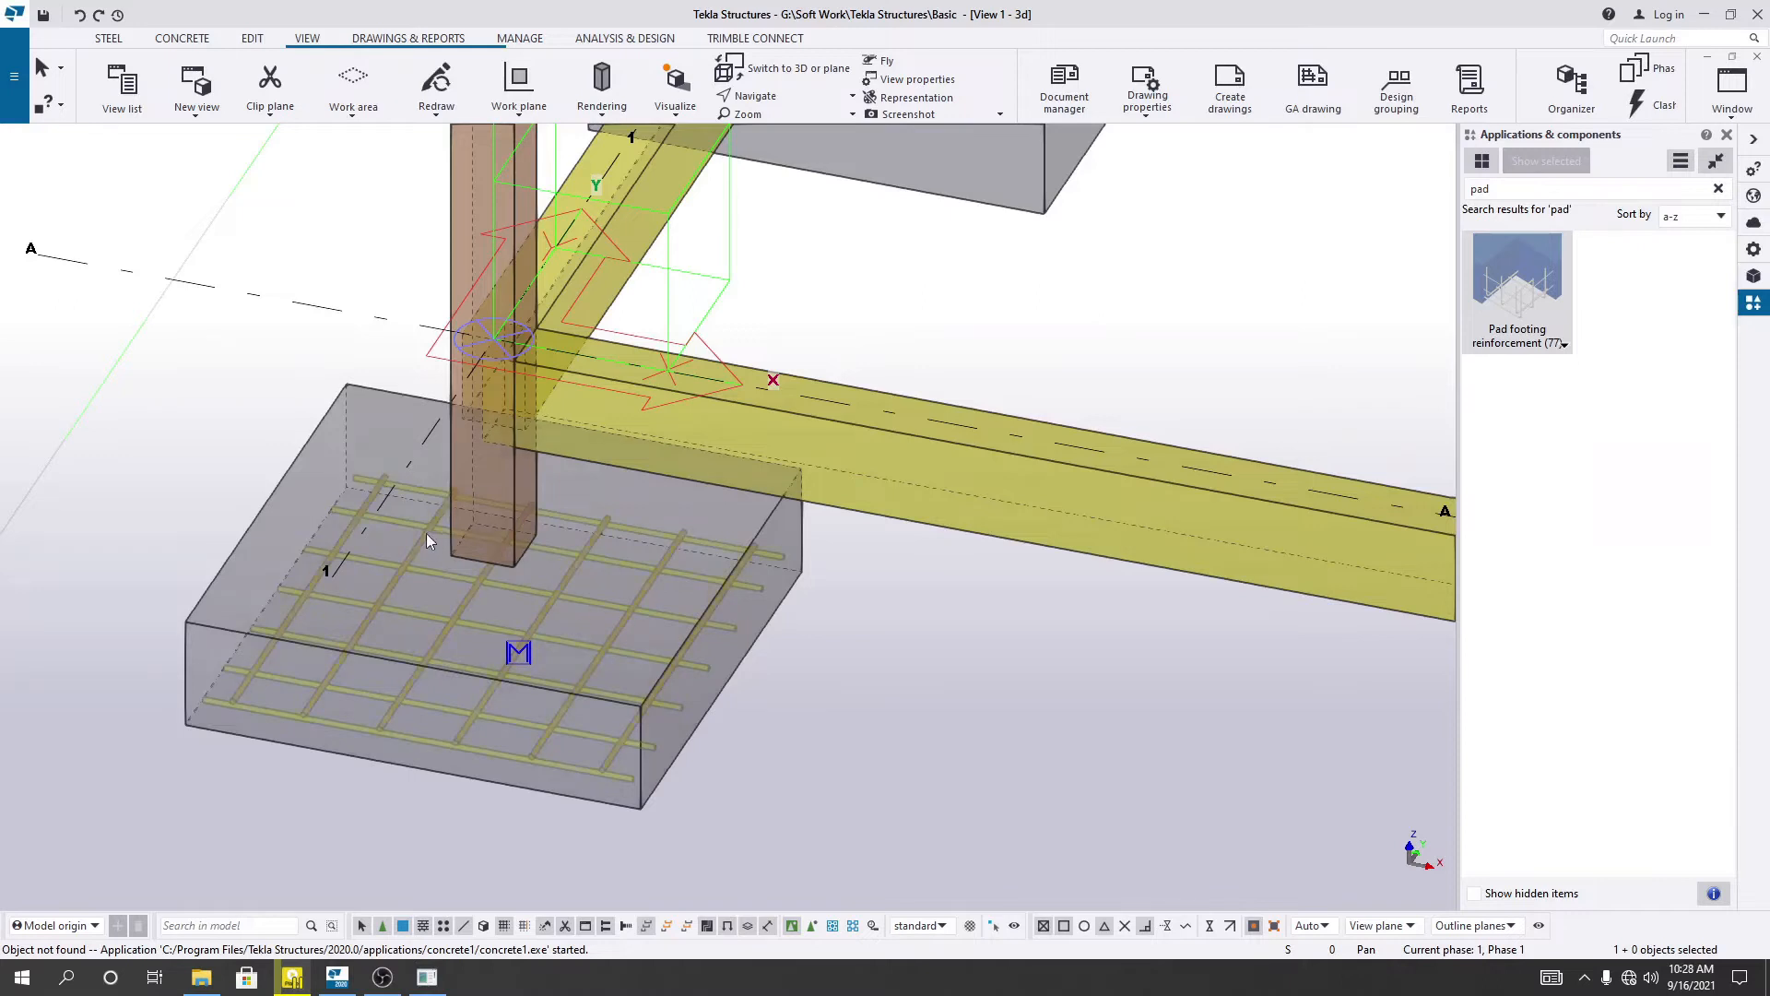
{"action": "right_click", "coordinate": [820, 624]}
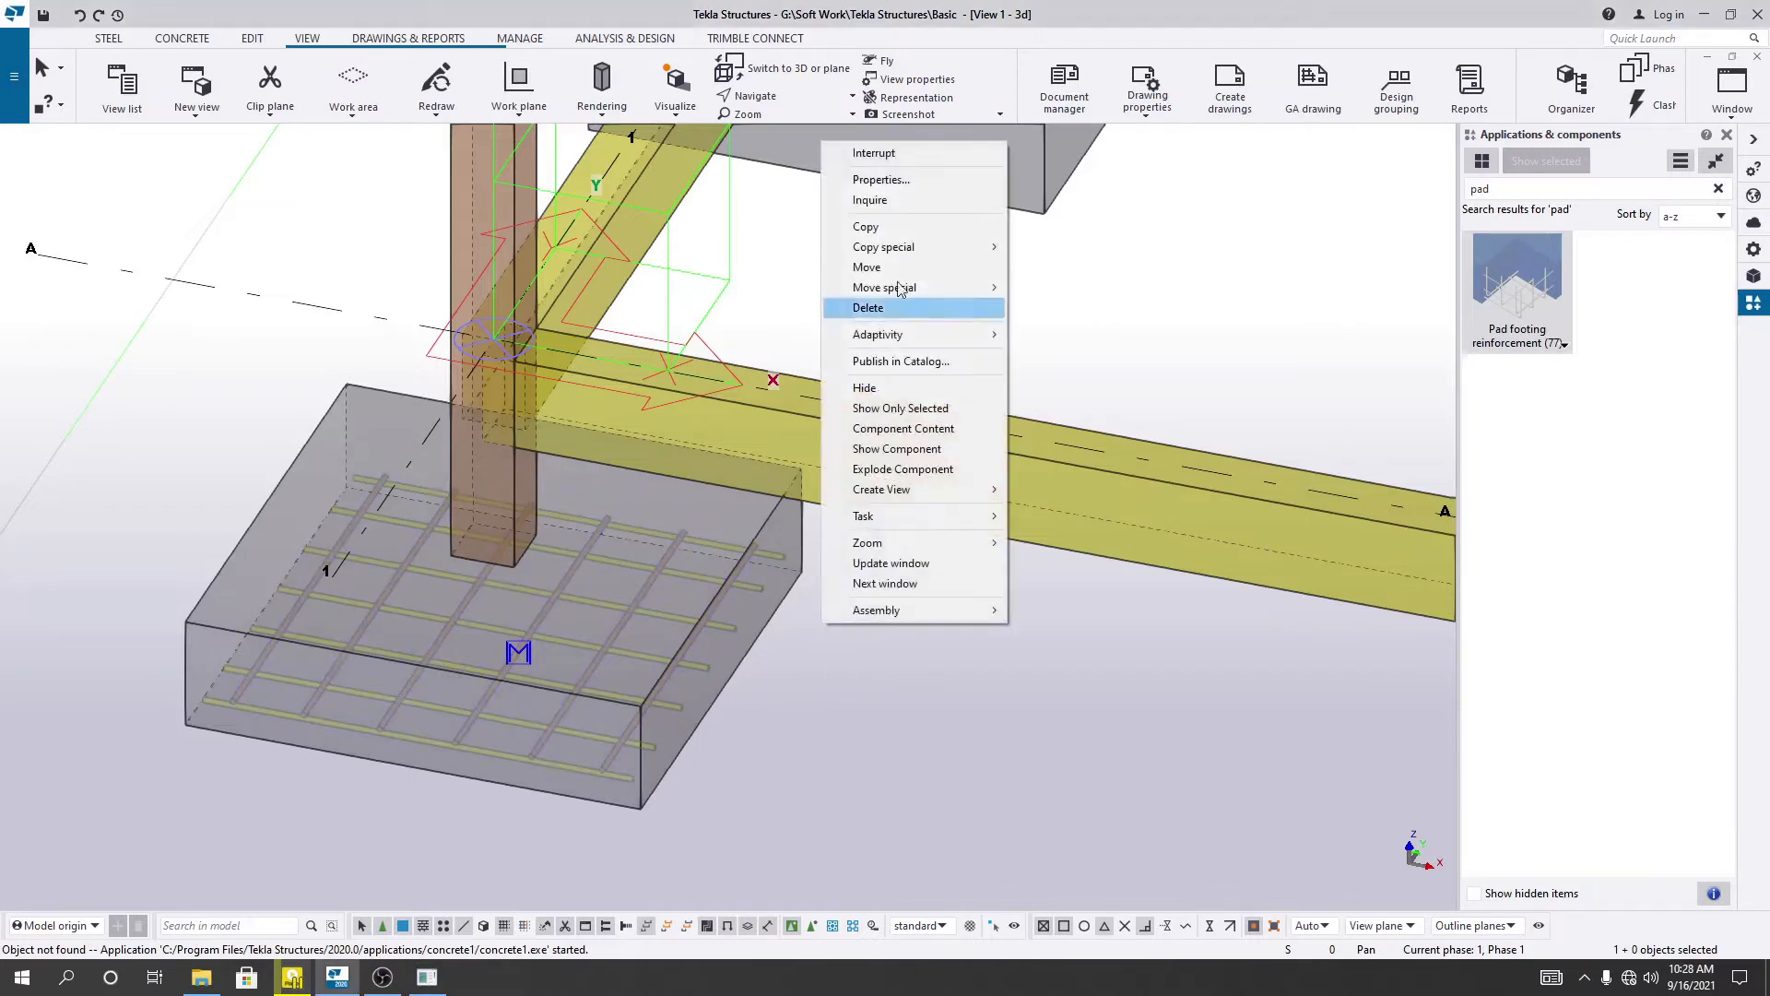
{"action": "left_click", "coordinate": [890, 154]}
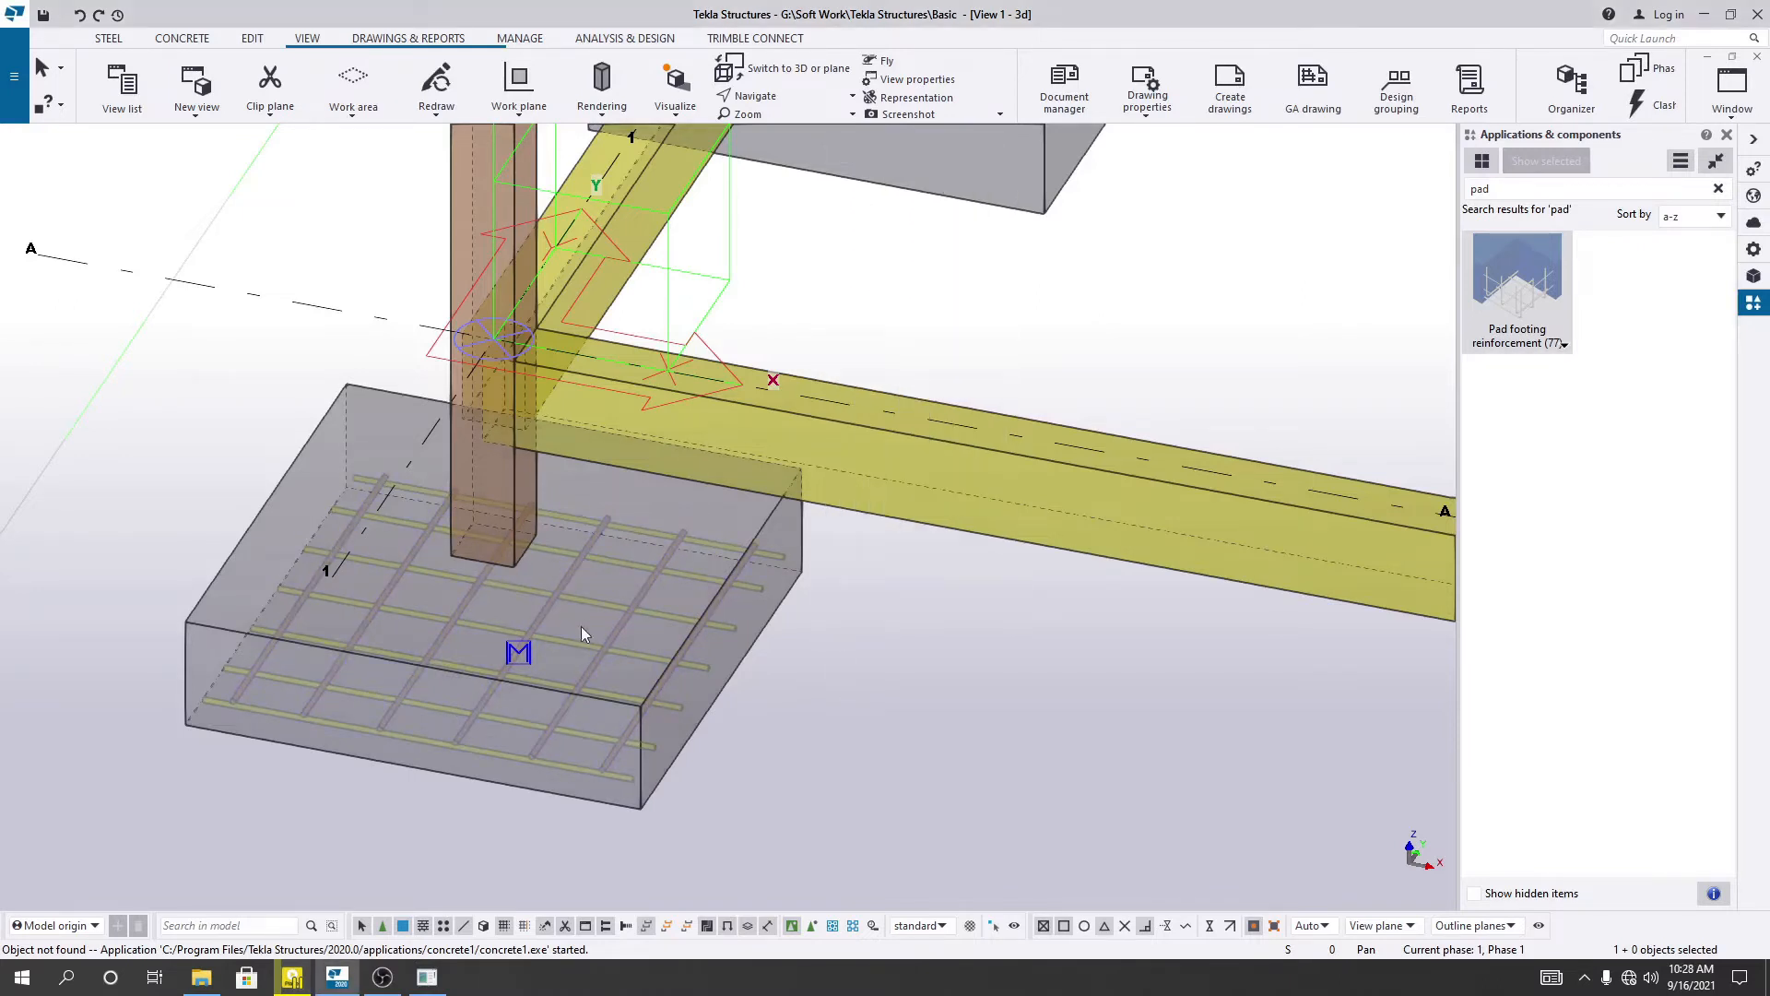
- Open the properties of the pad footing reinforcement and bring up the rebar catalog for the primary bar in zone 1
{"action": "double_click", "coordinate": [544, 611]}
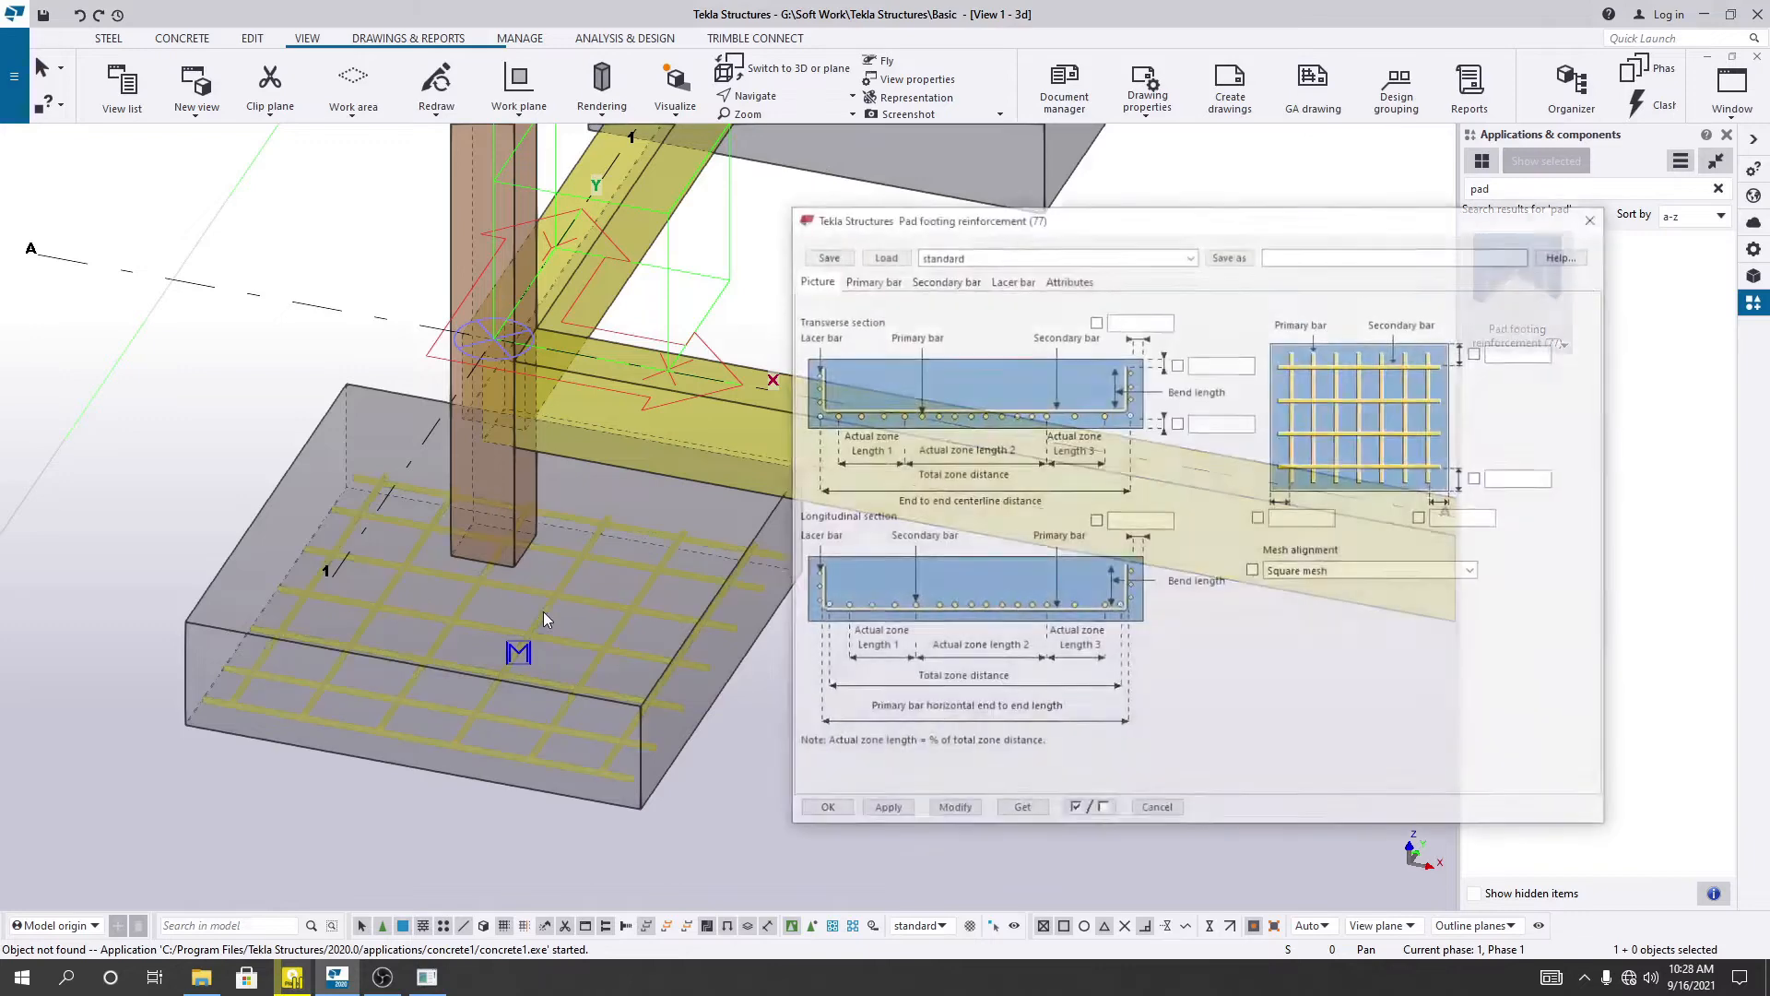
{"action": "left_click_drag", "start_coordinate": [977, 228], "coordinate": [1042, 216]}
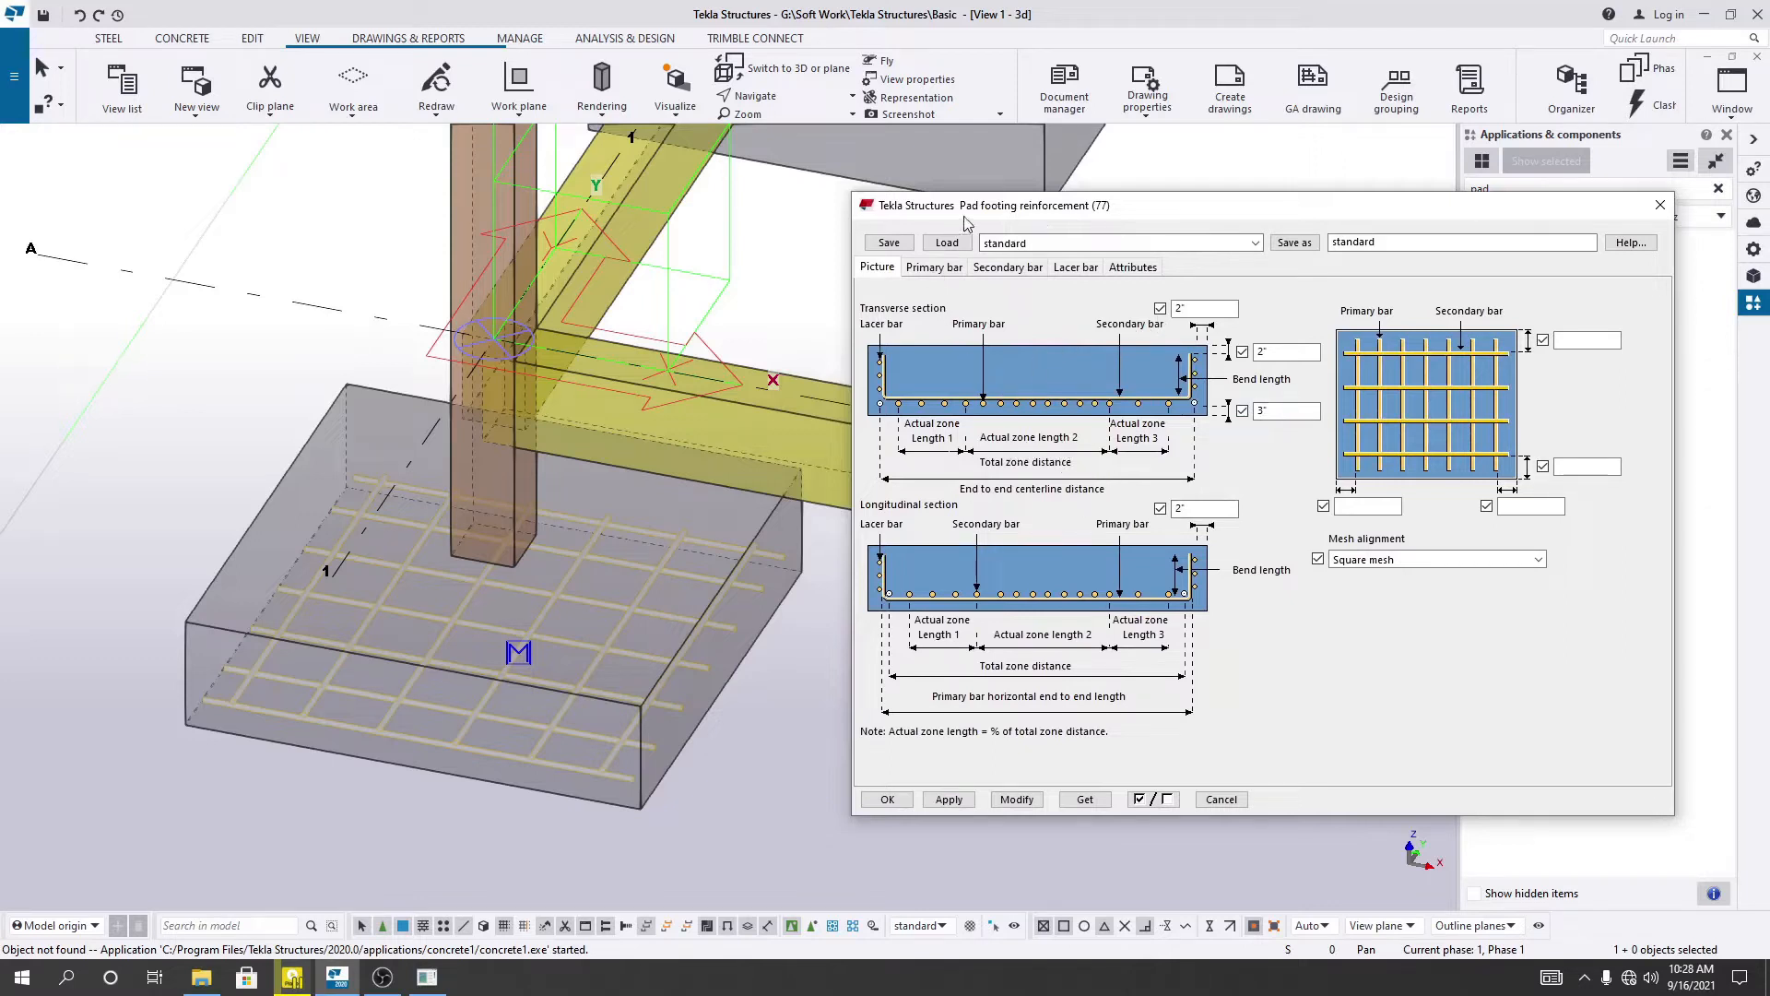
{"action": "left_click_drag", "start_coordinate": [983, 215], "coordinate": [982, 236]}
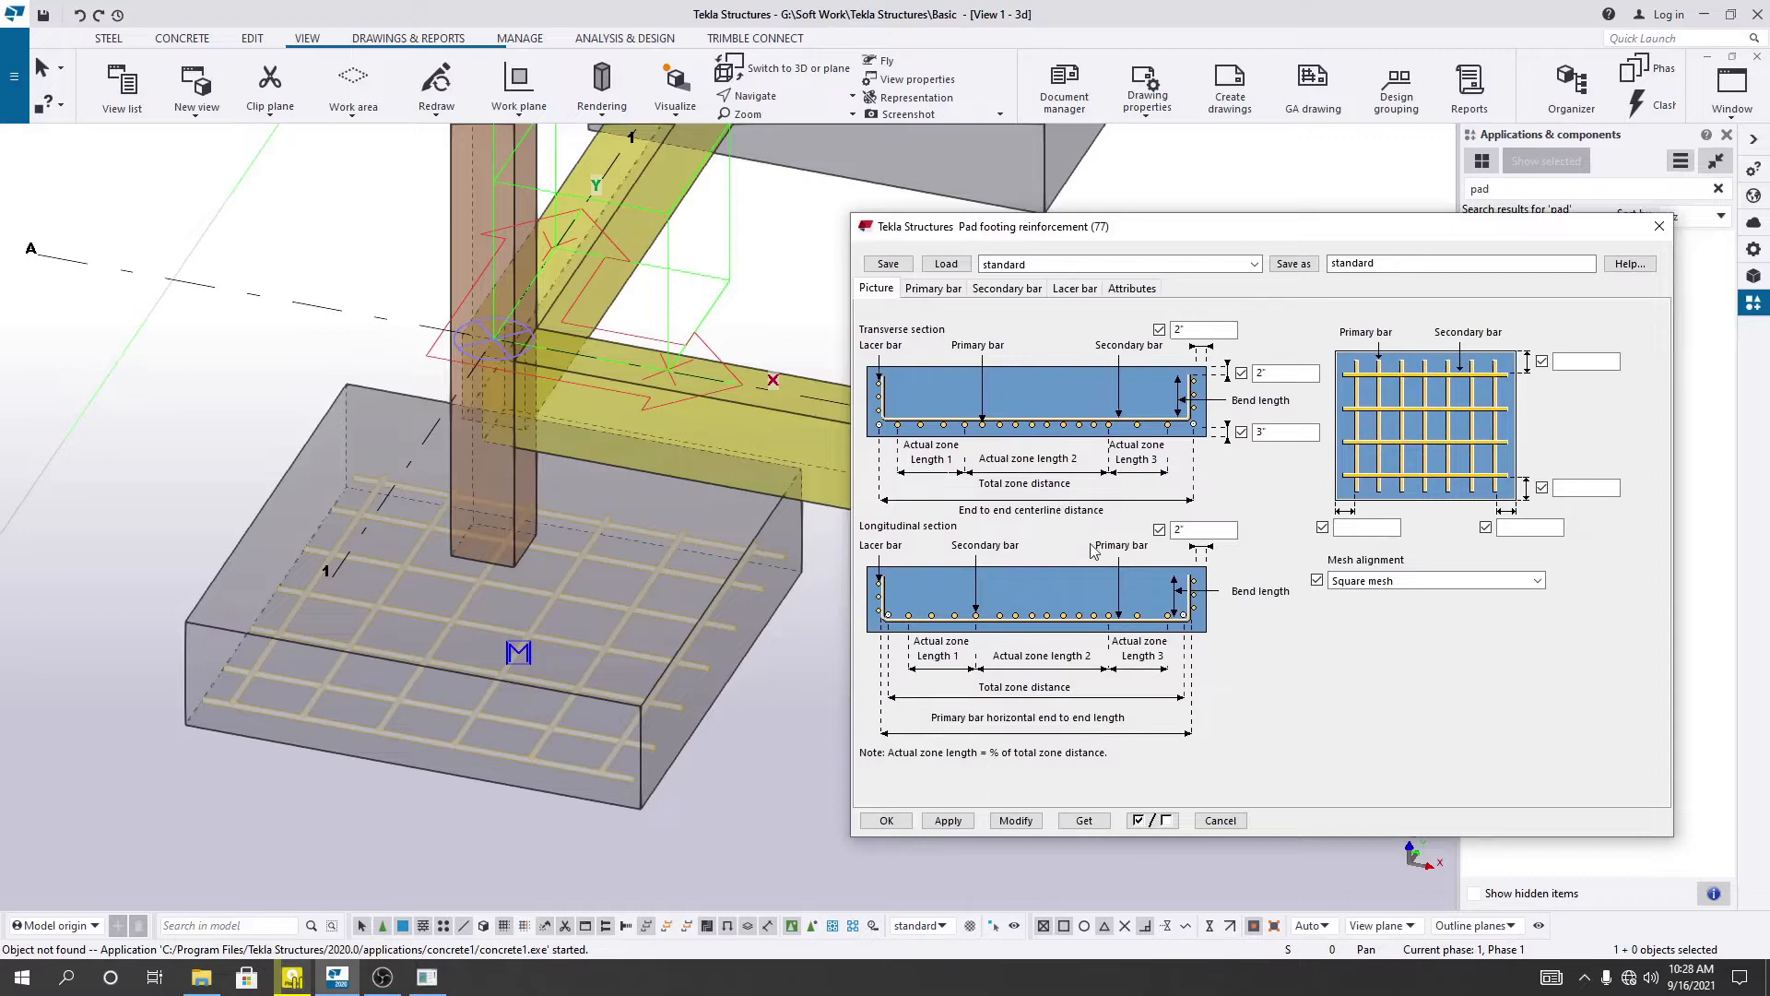
{"action": "left_click", "coordinate": [950, 299]}
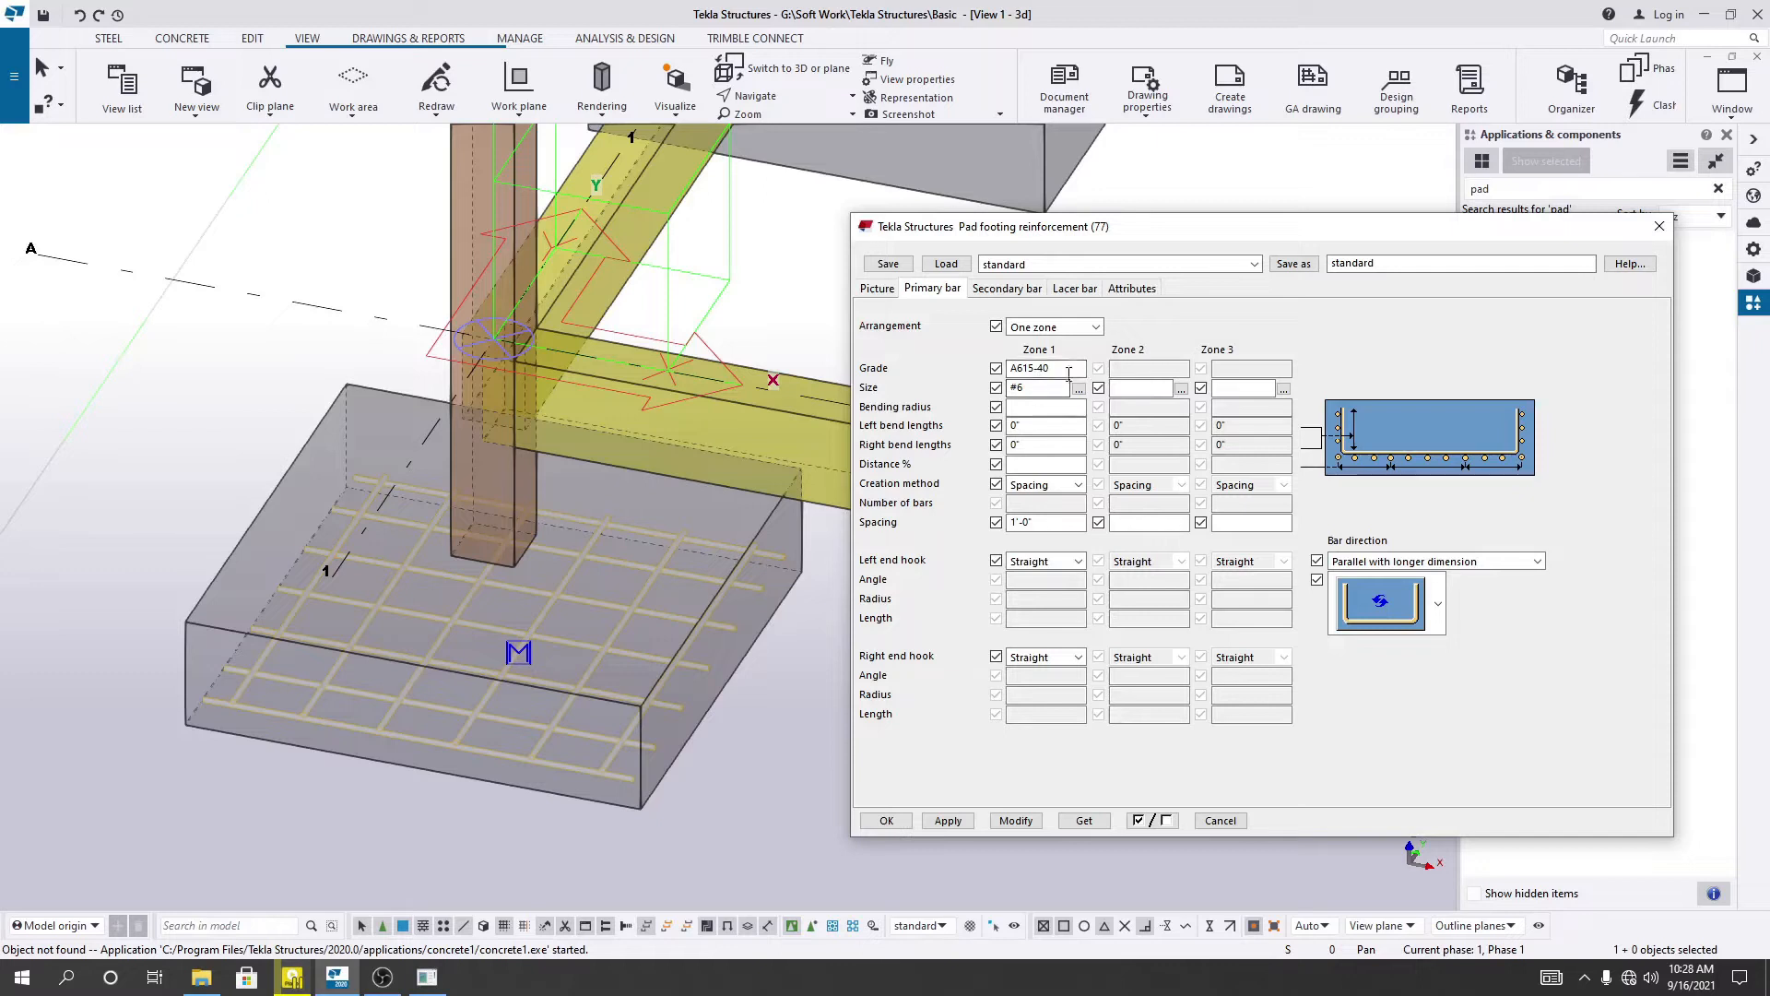
{"action": "left_click", "coordinate": [1022, 388]}
{"action": "left_click", "coordinate": [1051, 386]}
{"action": "left_click", "coordinate": [1078, 389]}
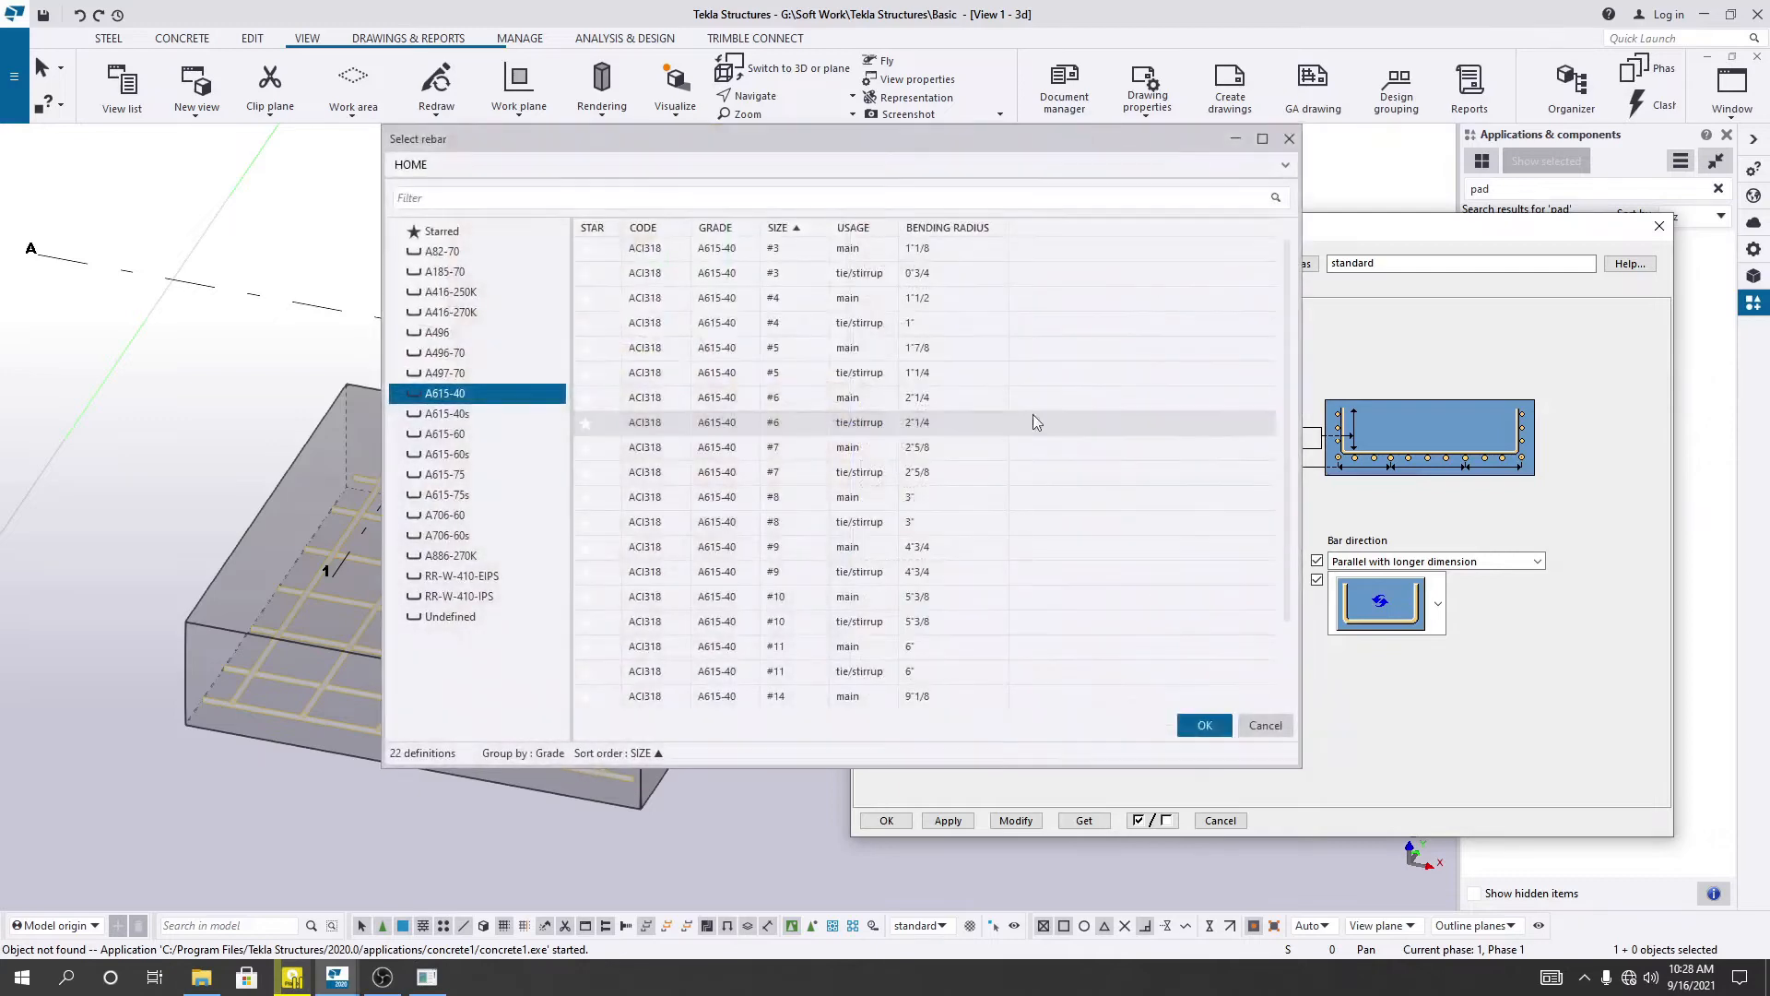
- Compare the rebar sizes and usages offered under the A496, A497 and A615 grades in the rebar catalog
{"action": "left_click", "coordinate": [474, 414]}
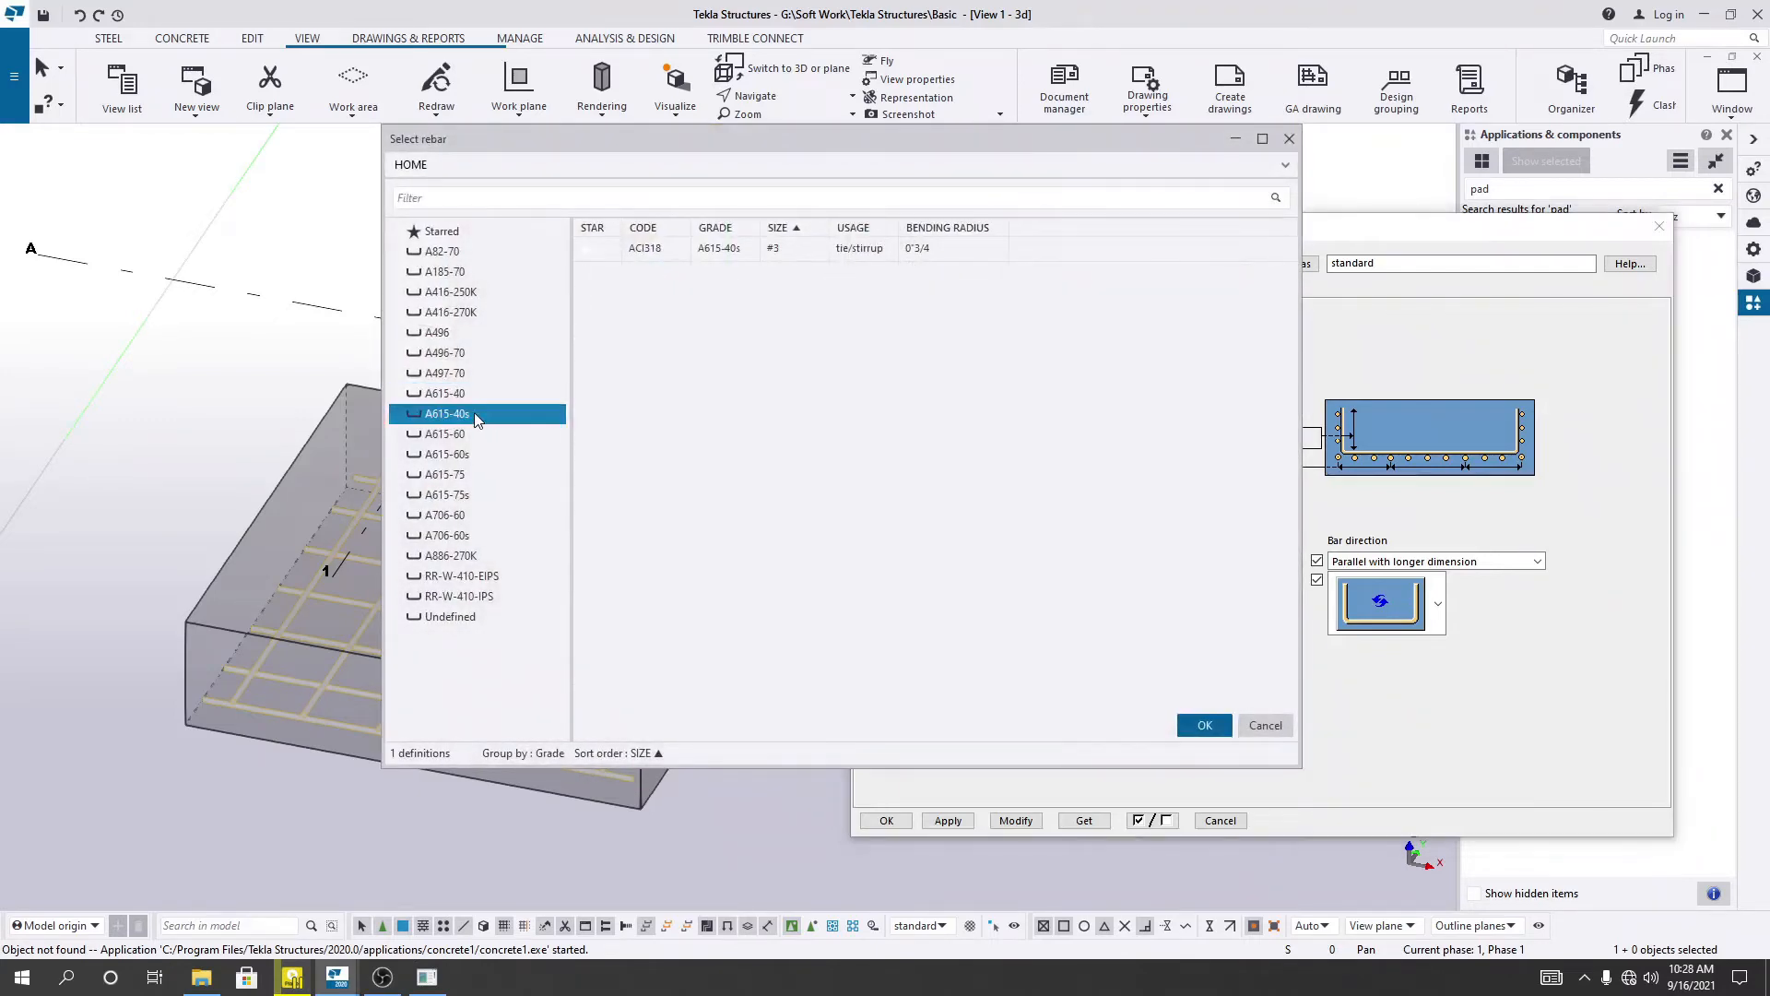
{"action": "left_click", "coordinate": [465, 393]}
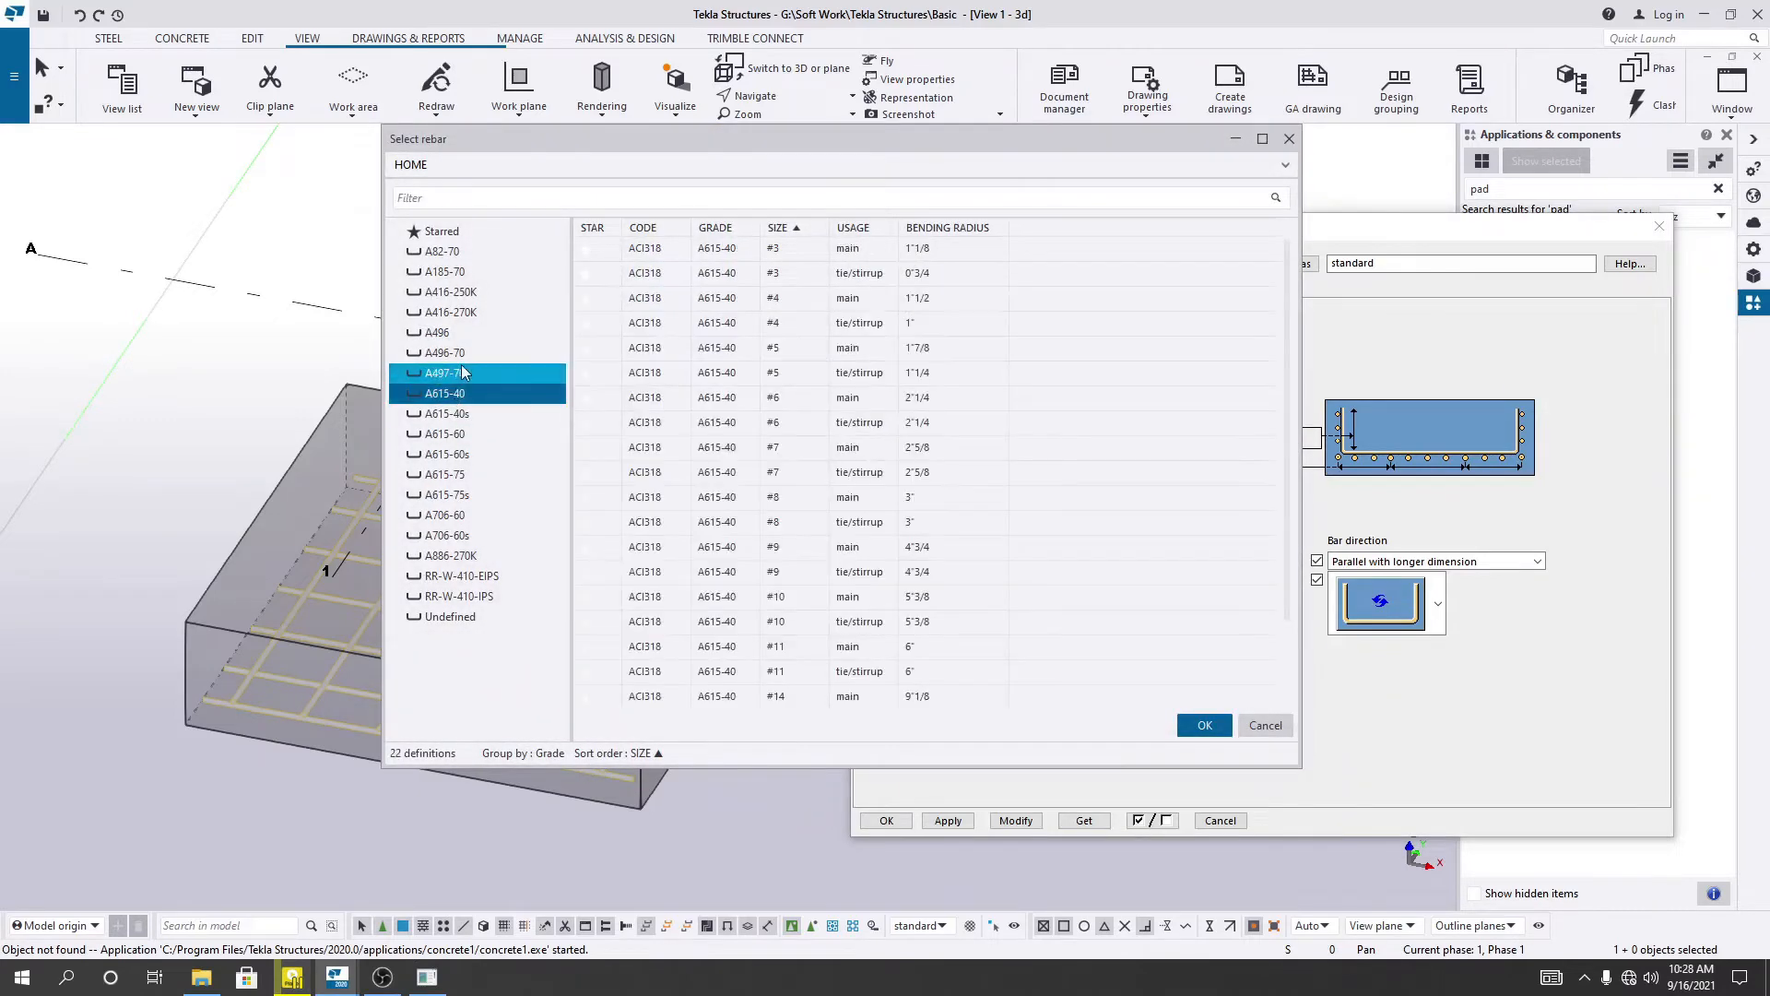
{"action": "left_click", "coordinate": [467, 374]}
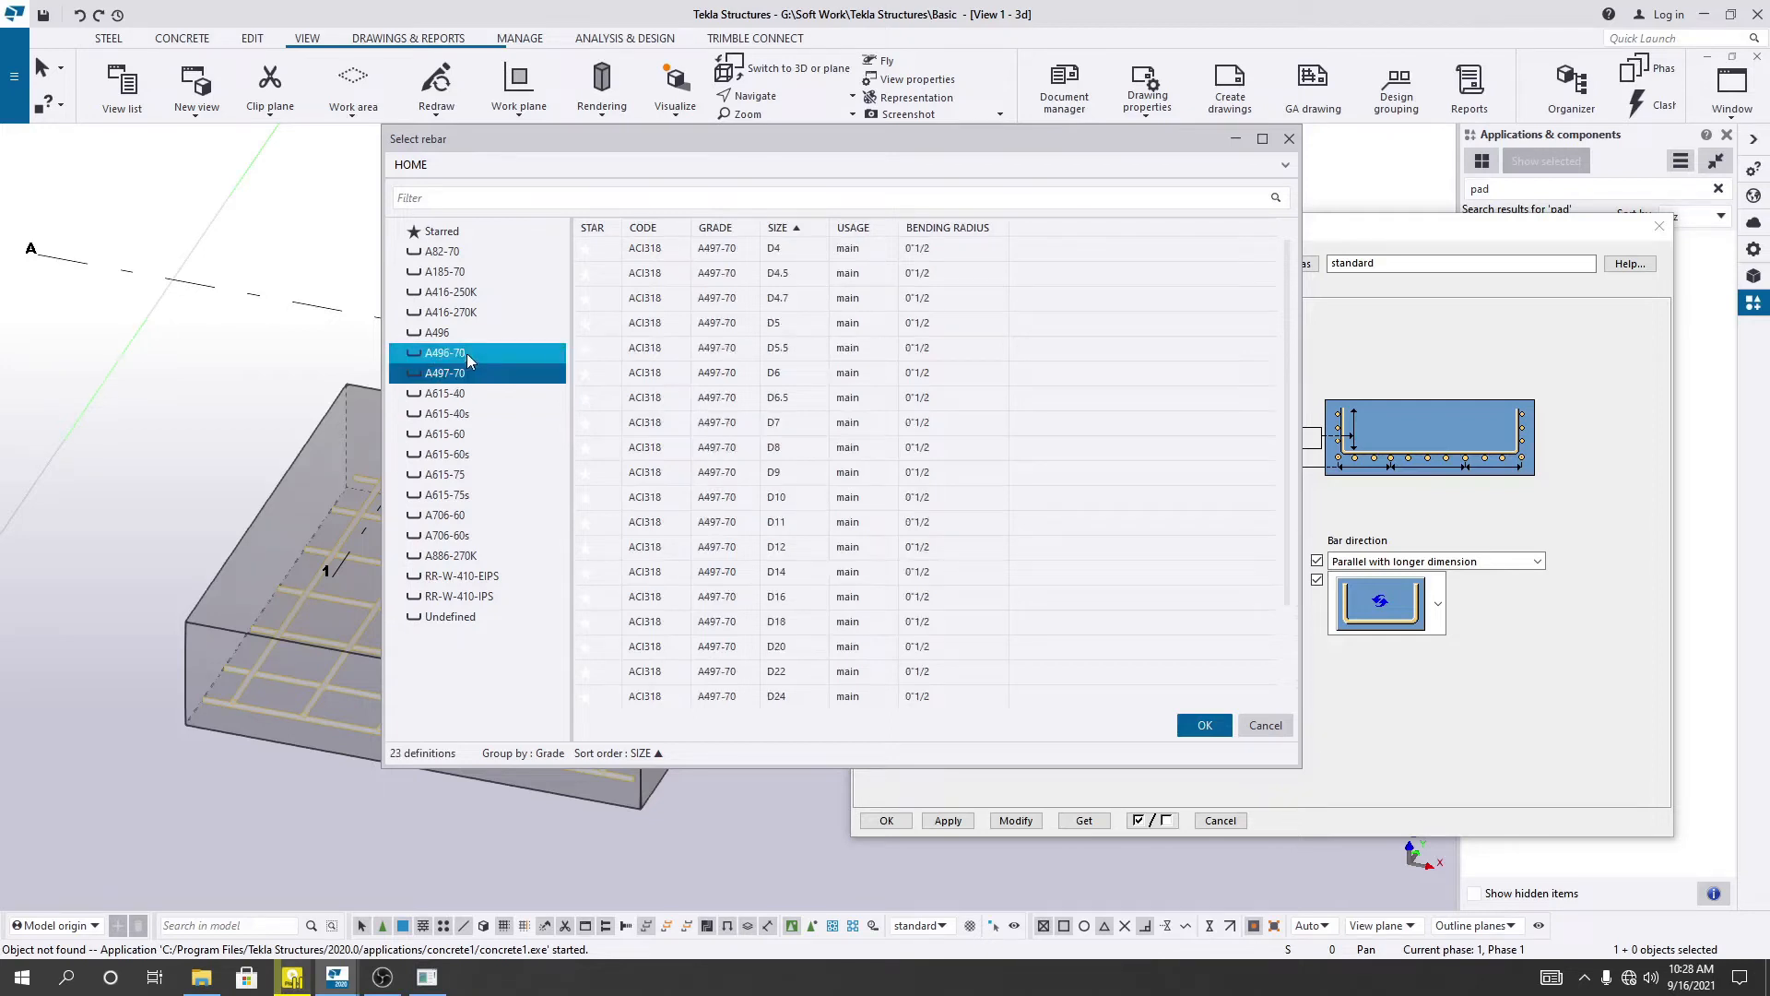
{"action": "left_click", "coordinate": [467, 353]}
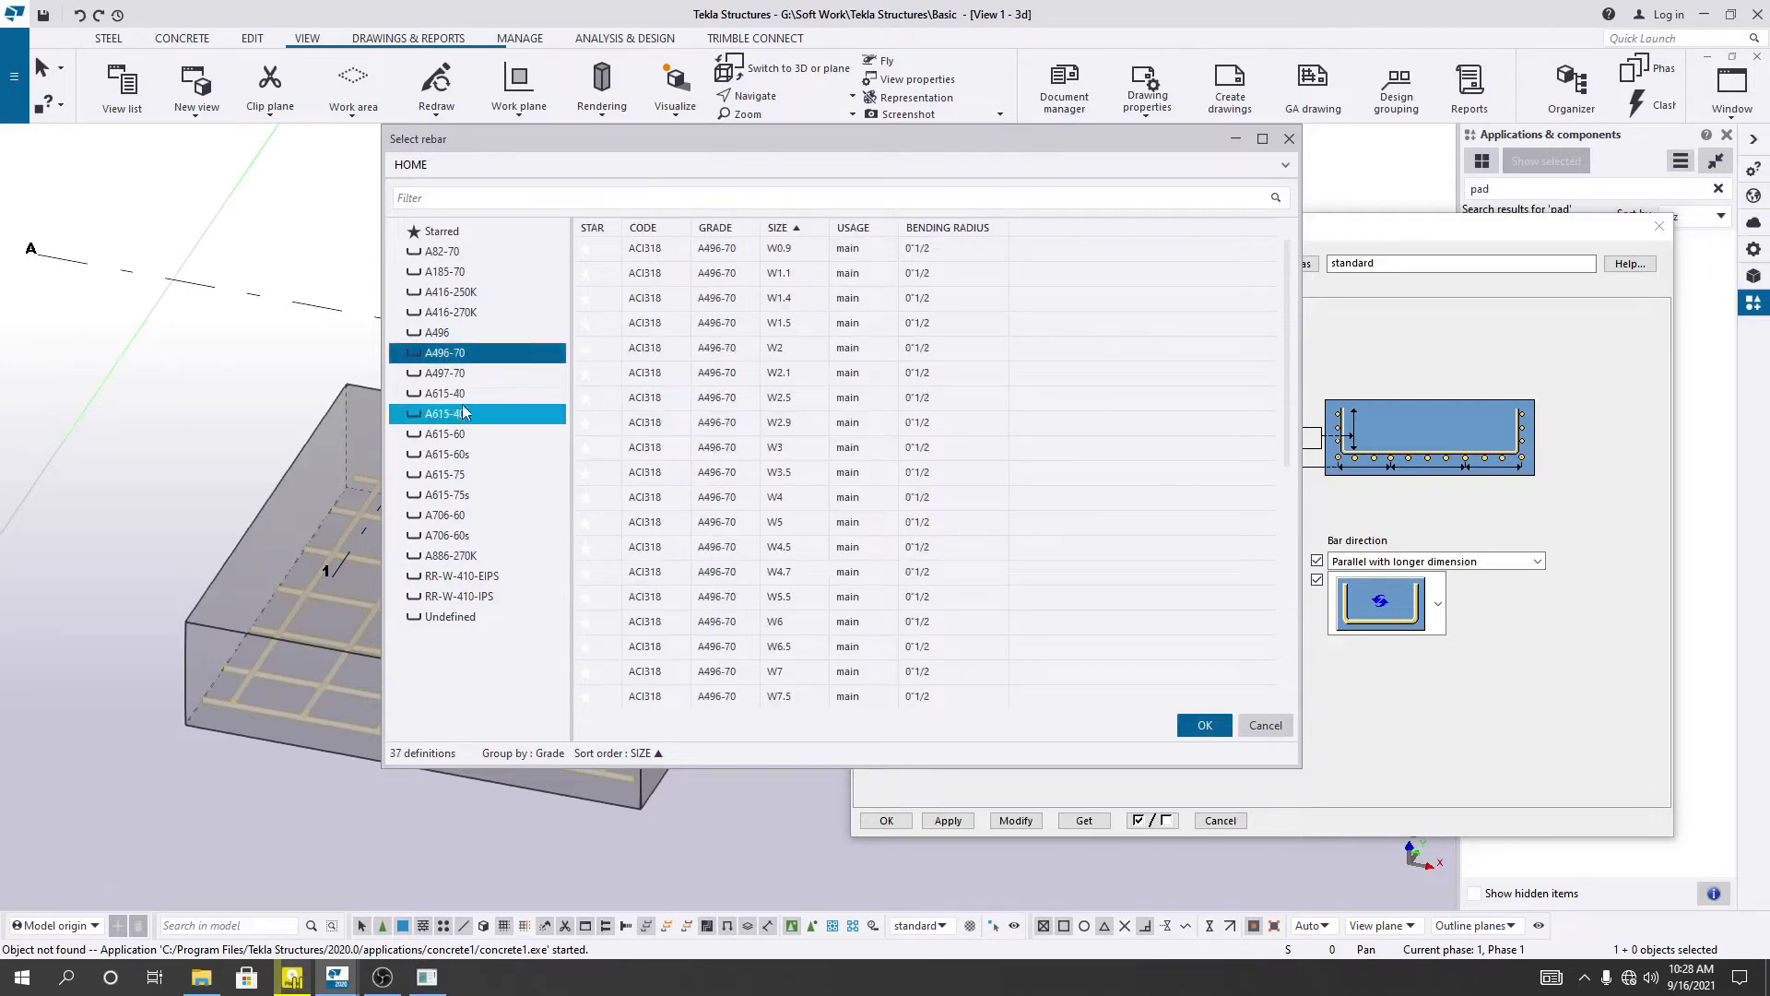
{"action": "left_click", "coordinate": [463, 393]}
{"action": "left_click", "coordinate": [466, 434]}
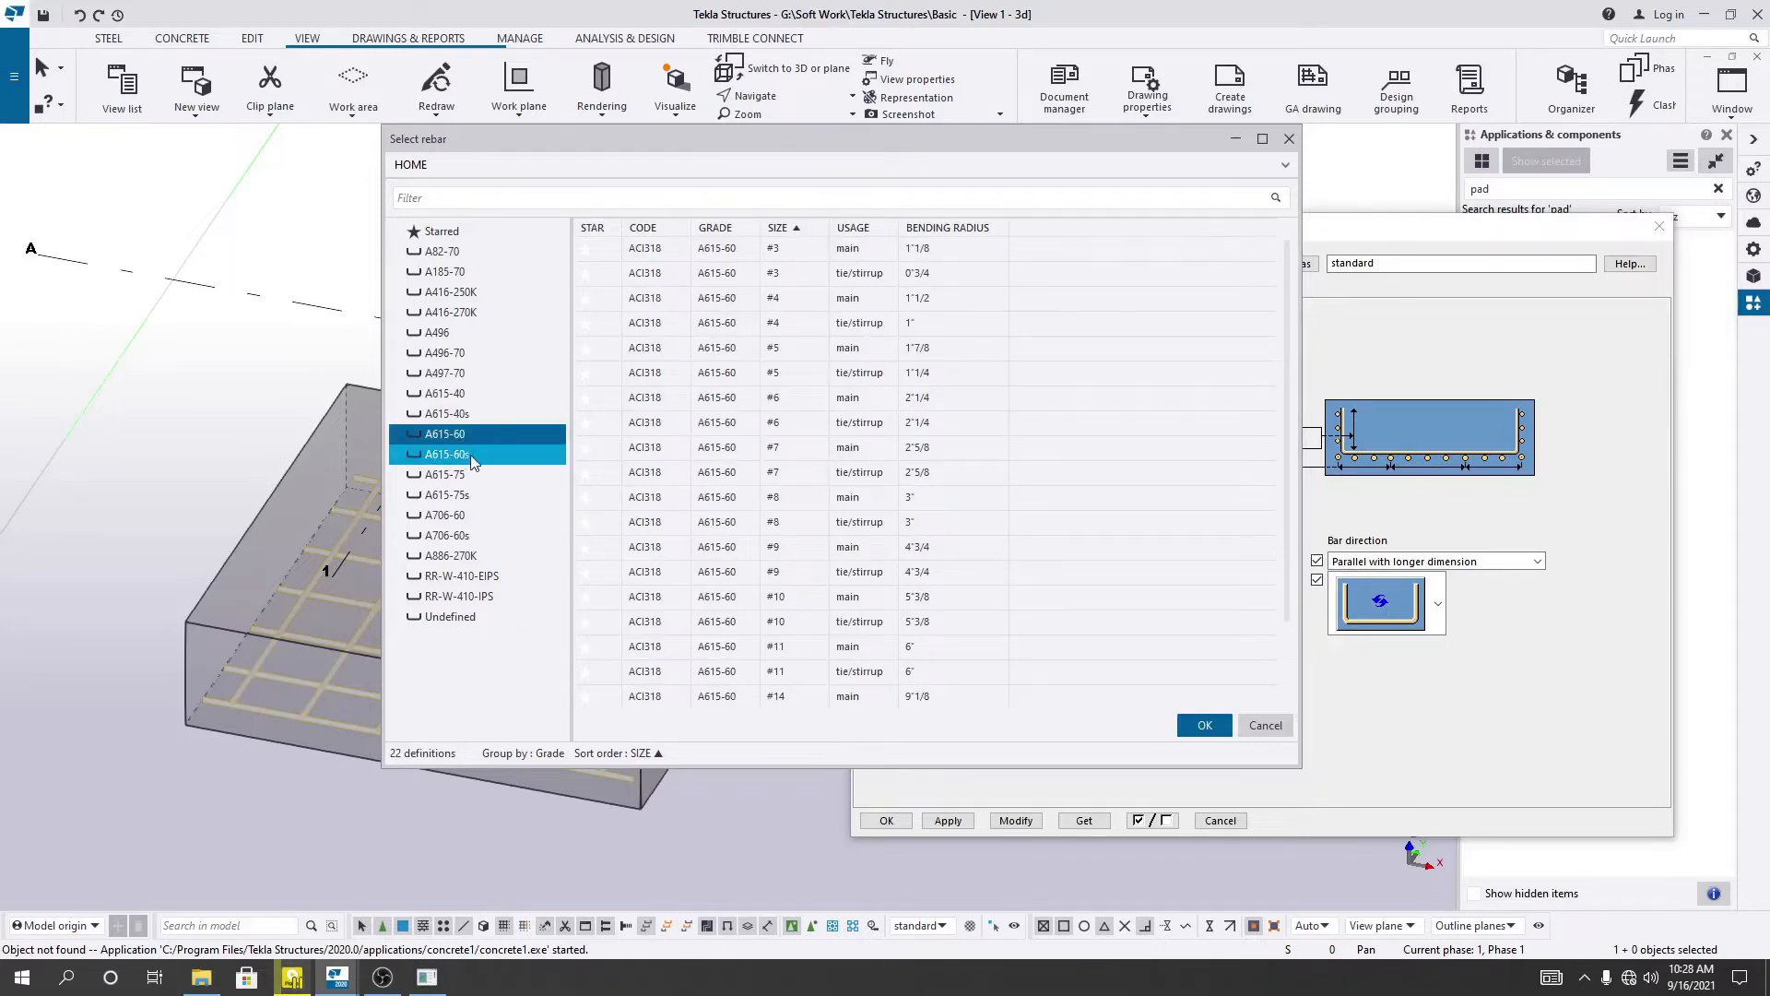
{"action": "left_click", "coordinate": [472, 456]}
{"action": "left_click", "coordinate": [467, 474]}
{"action": "left_click", "coordinate": [469, 495]}
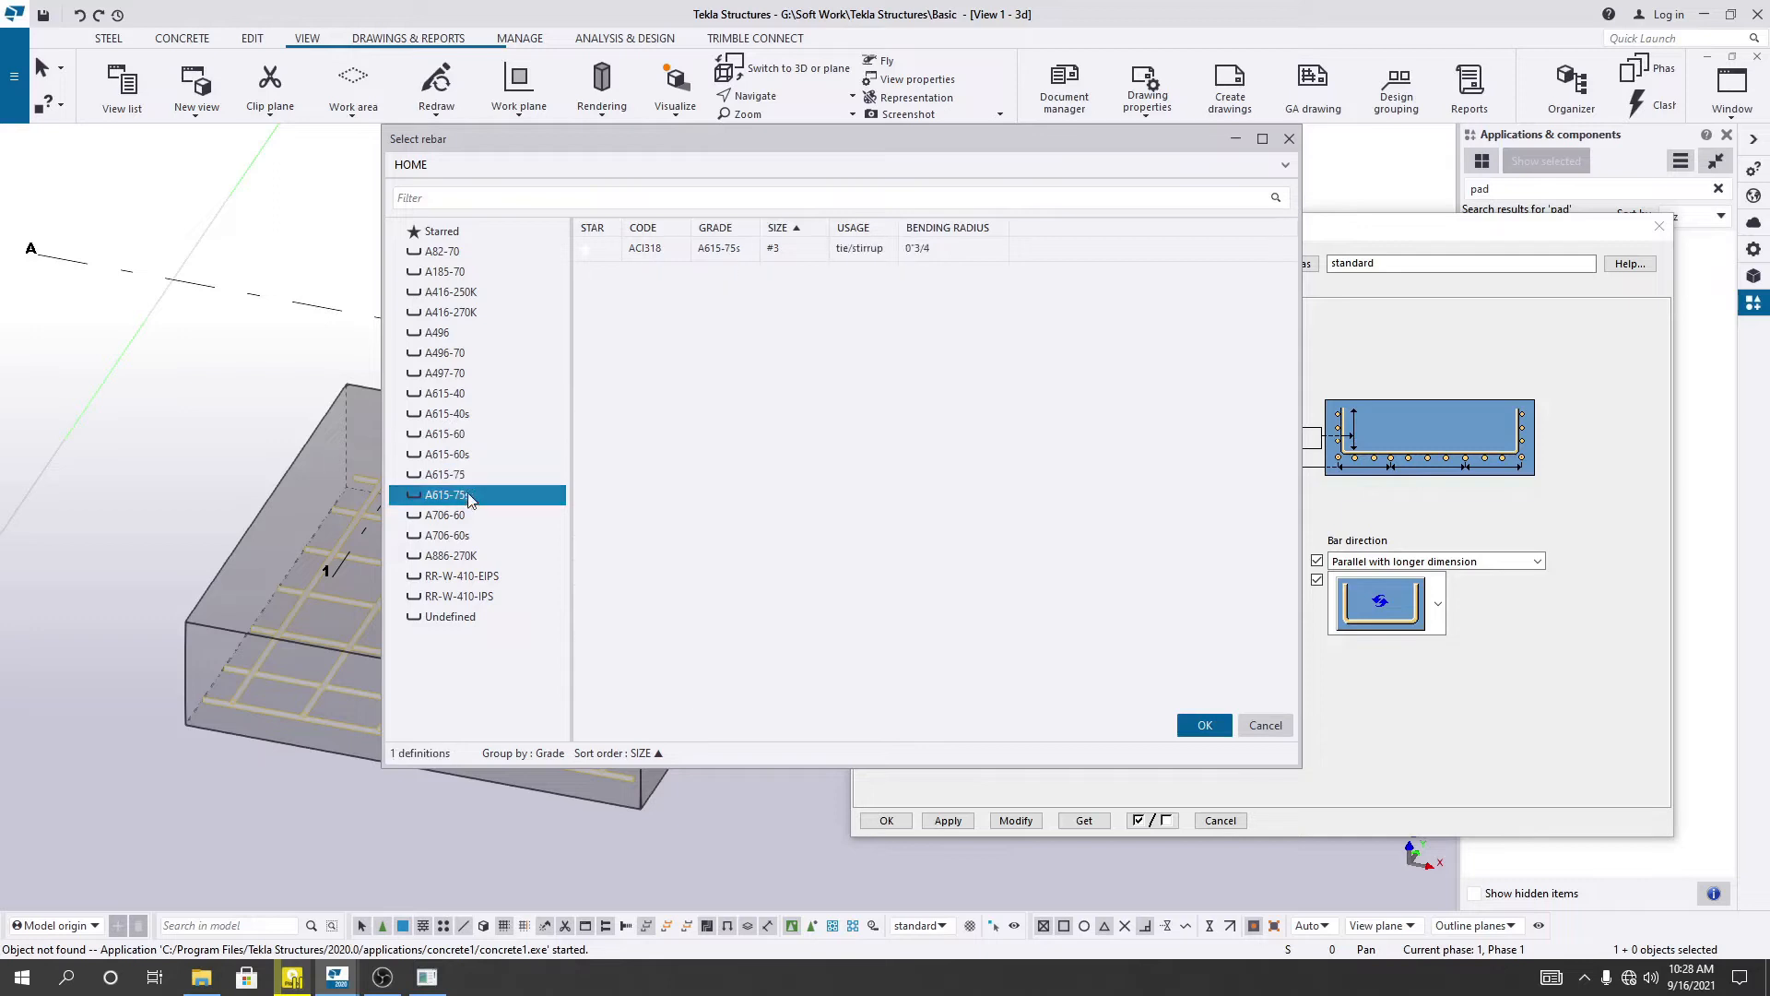
{"action": "left_click", "coordinate": [466, 473]}
- Assign the A615-60 #5 main rebar to the primary bar in zone 1
{"action": "left_click", "coordinate": [467, 439]}
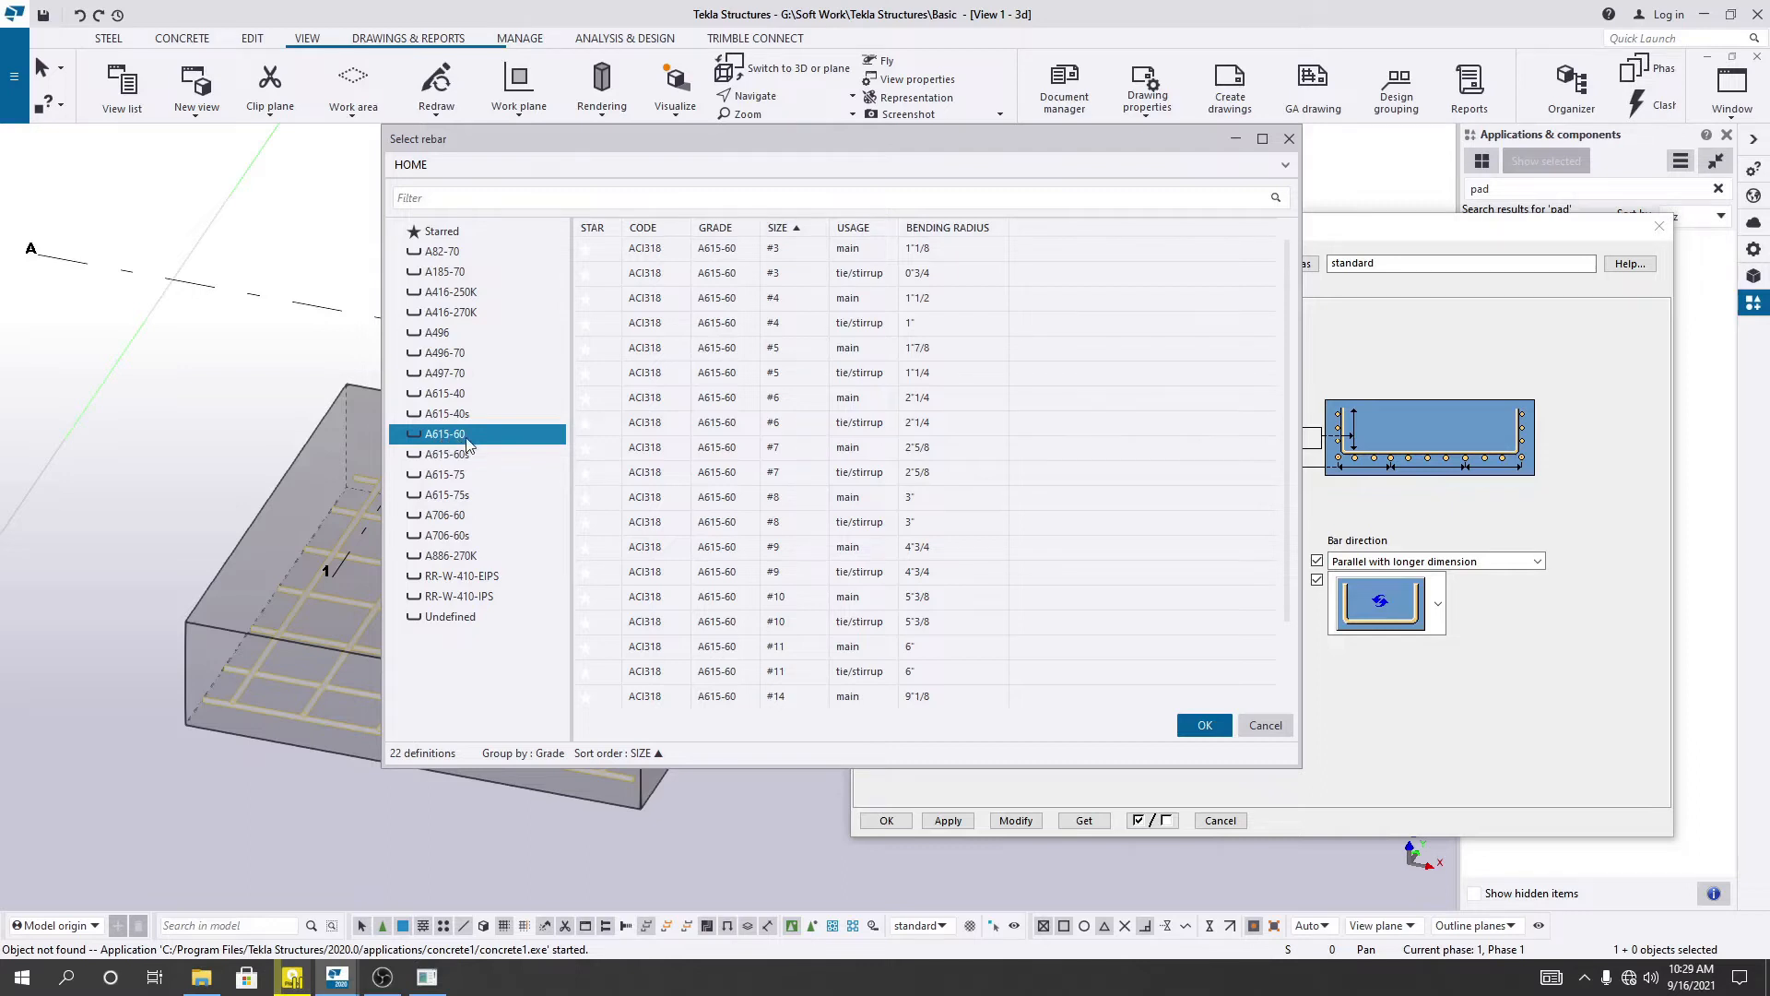
{"action": "left_click", "coordinate": [779, 355]}
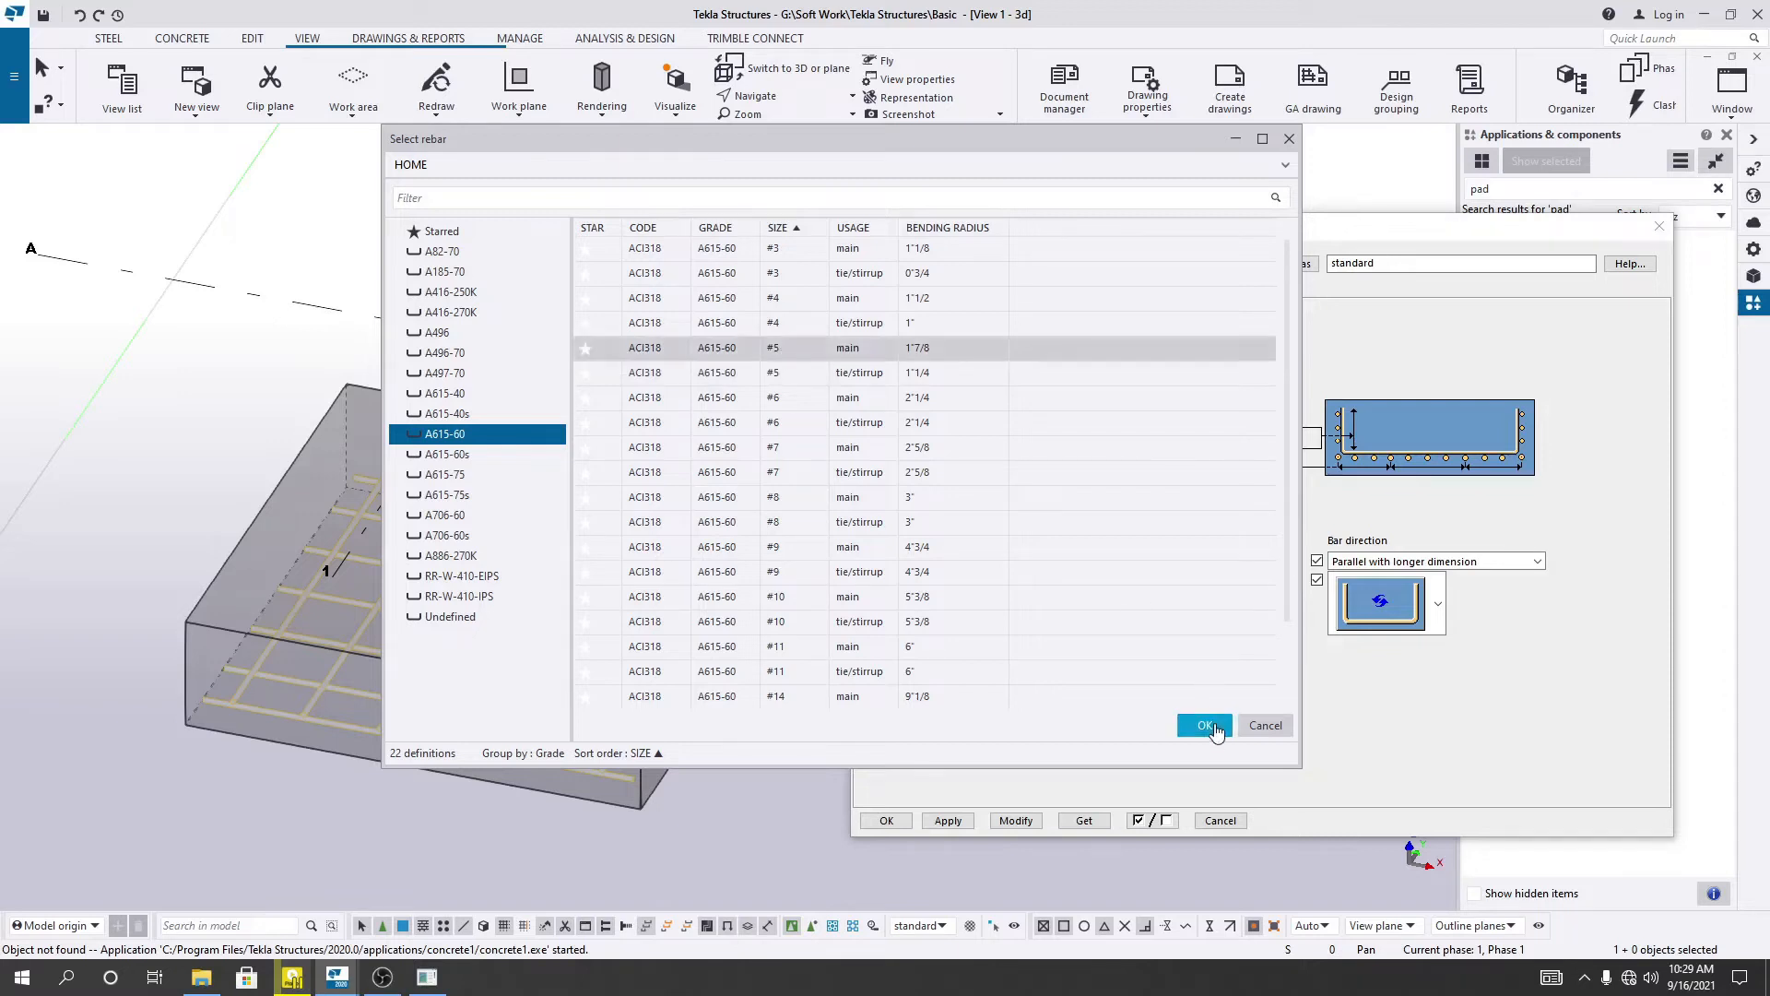
{"action": "left_click", "coordinate": [1210, 728]}
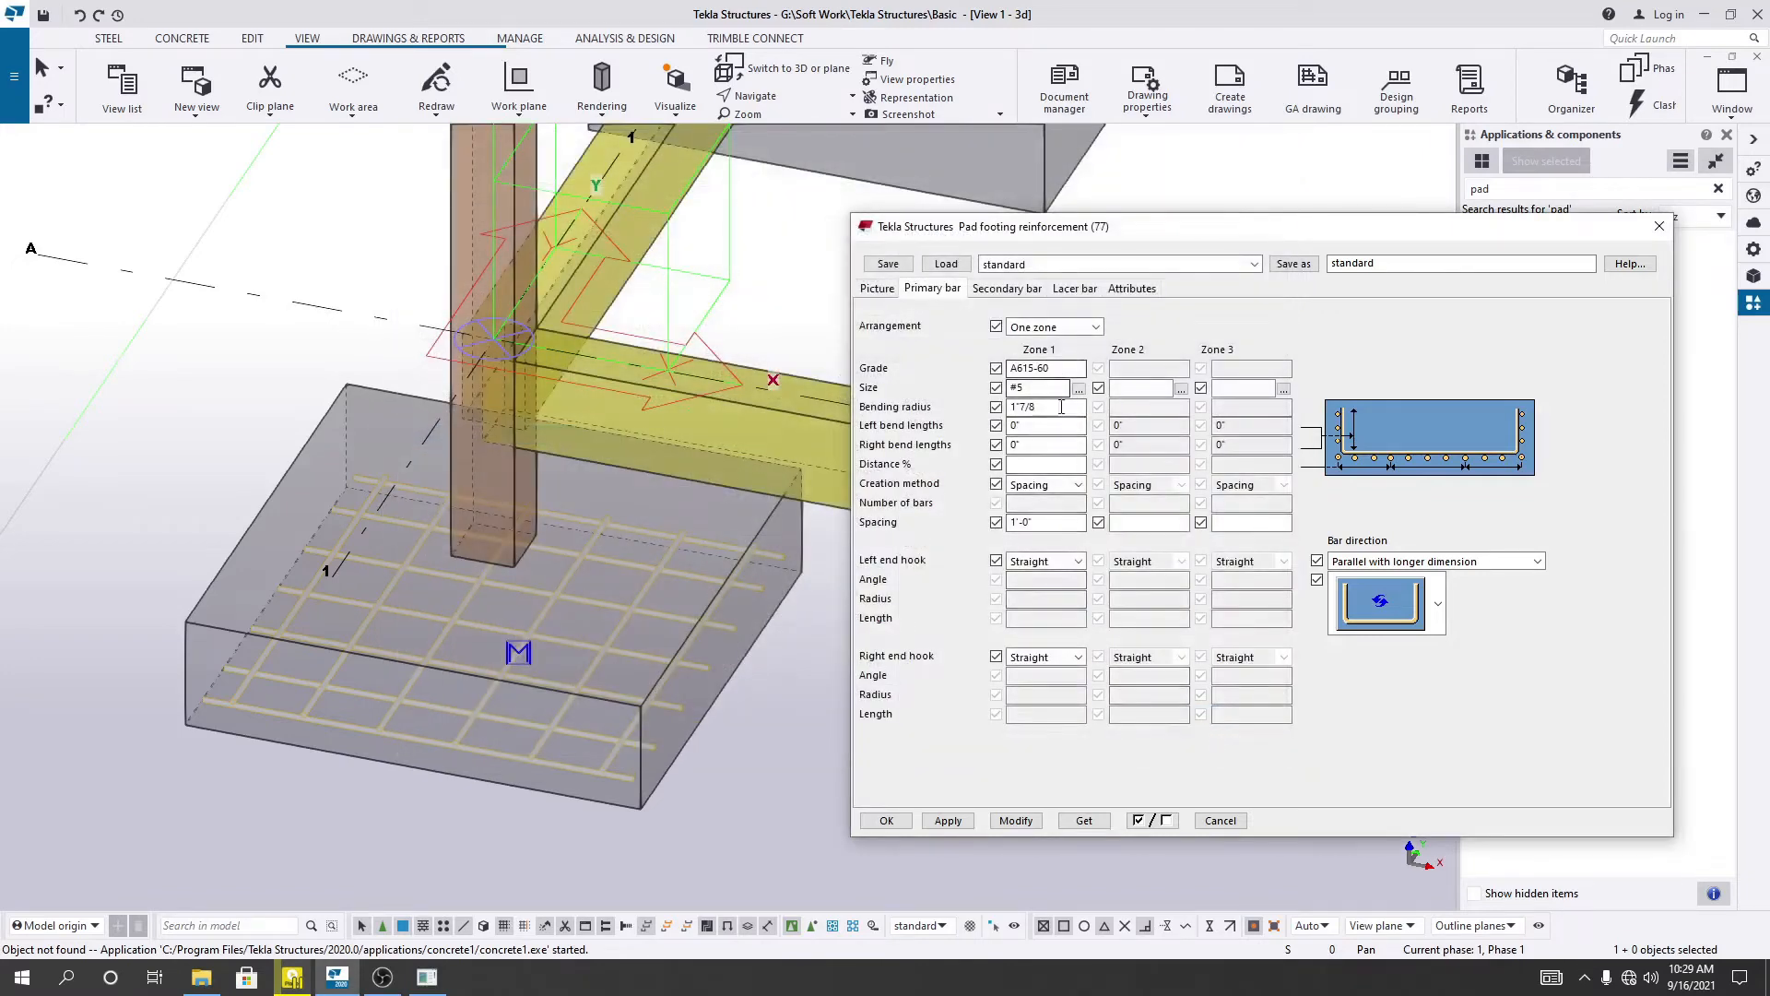
- Set the primary bar's left and right bend lengths to 12" and update the footing reinforcement
{"action": "left_click", "coordinate": [1042, 410]}
{"action": "left_click", "coordinate": [1034, 427]}
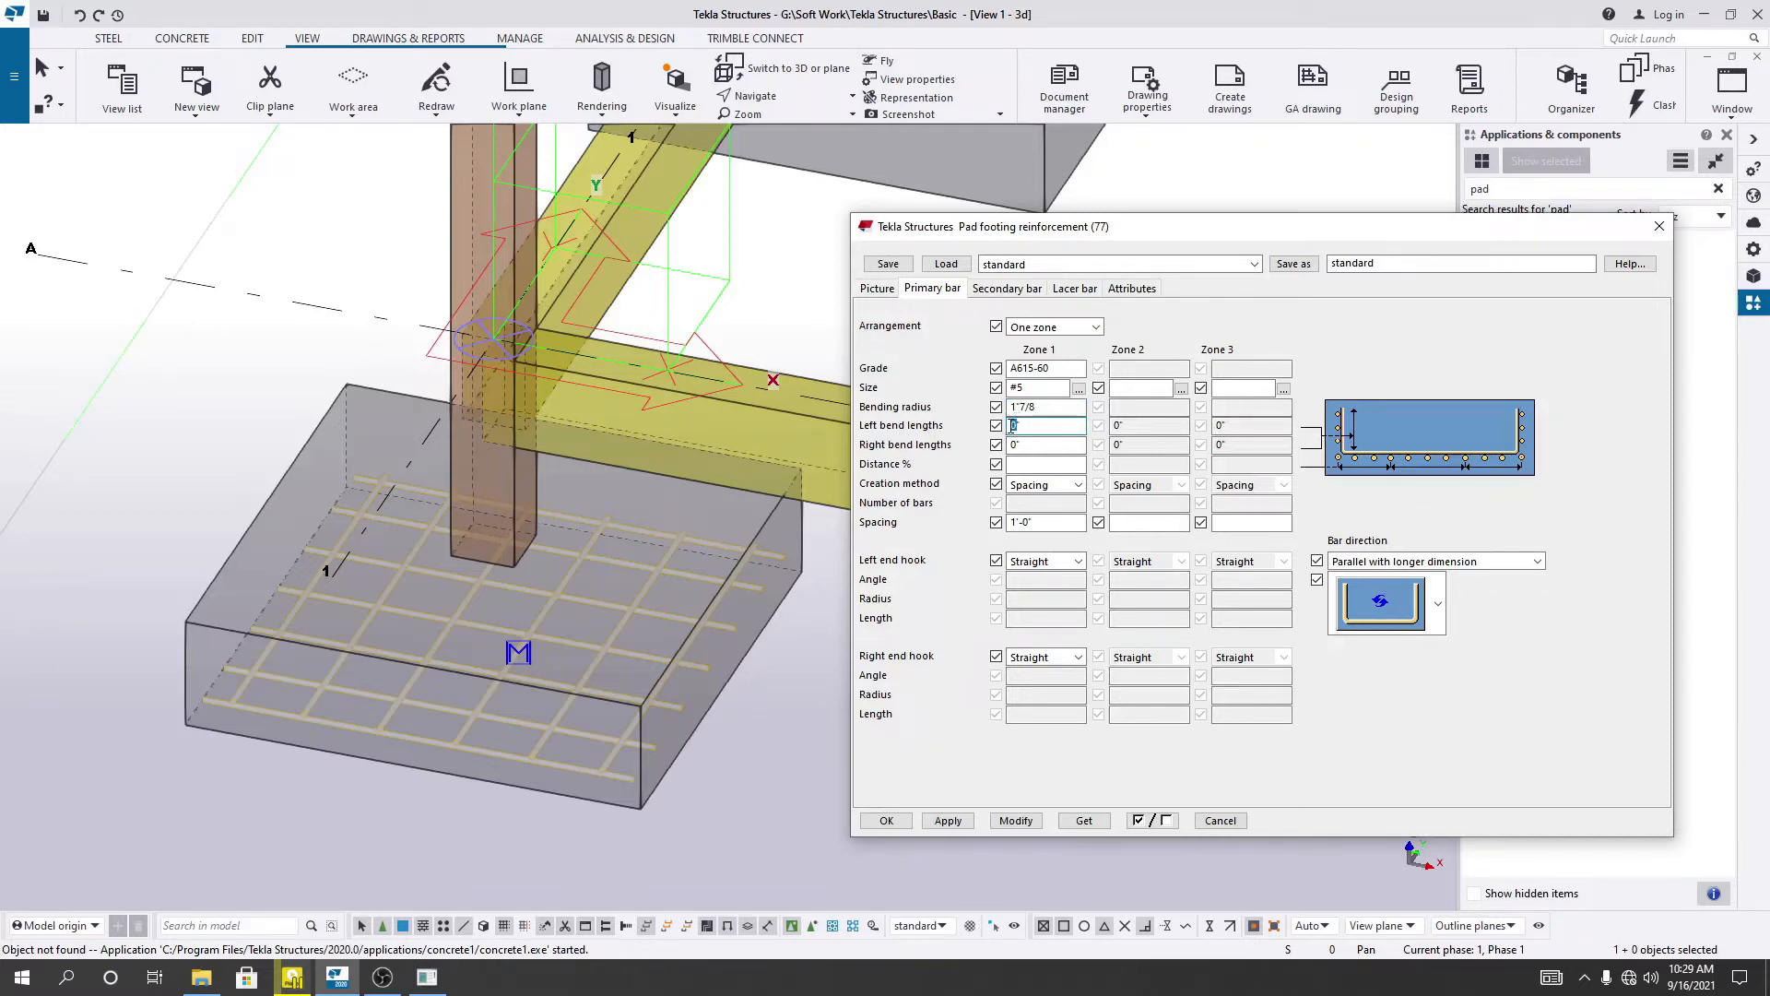
{"action": "type", "text": "12"}
{"action": "left_click", "coordinate": [1017, 444]}
{"action": "type", "text": "12"}
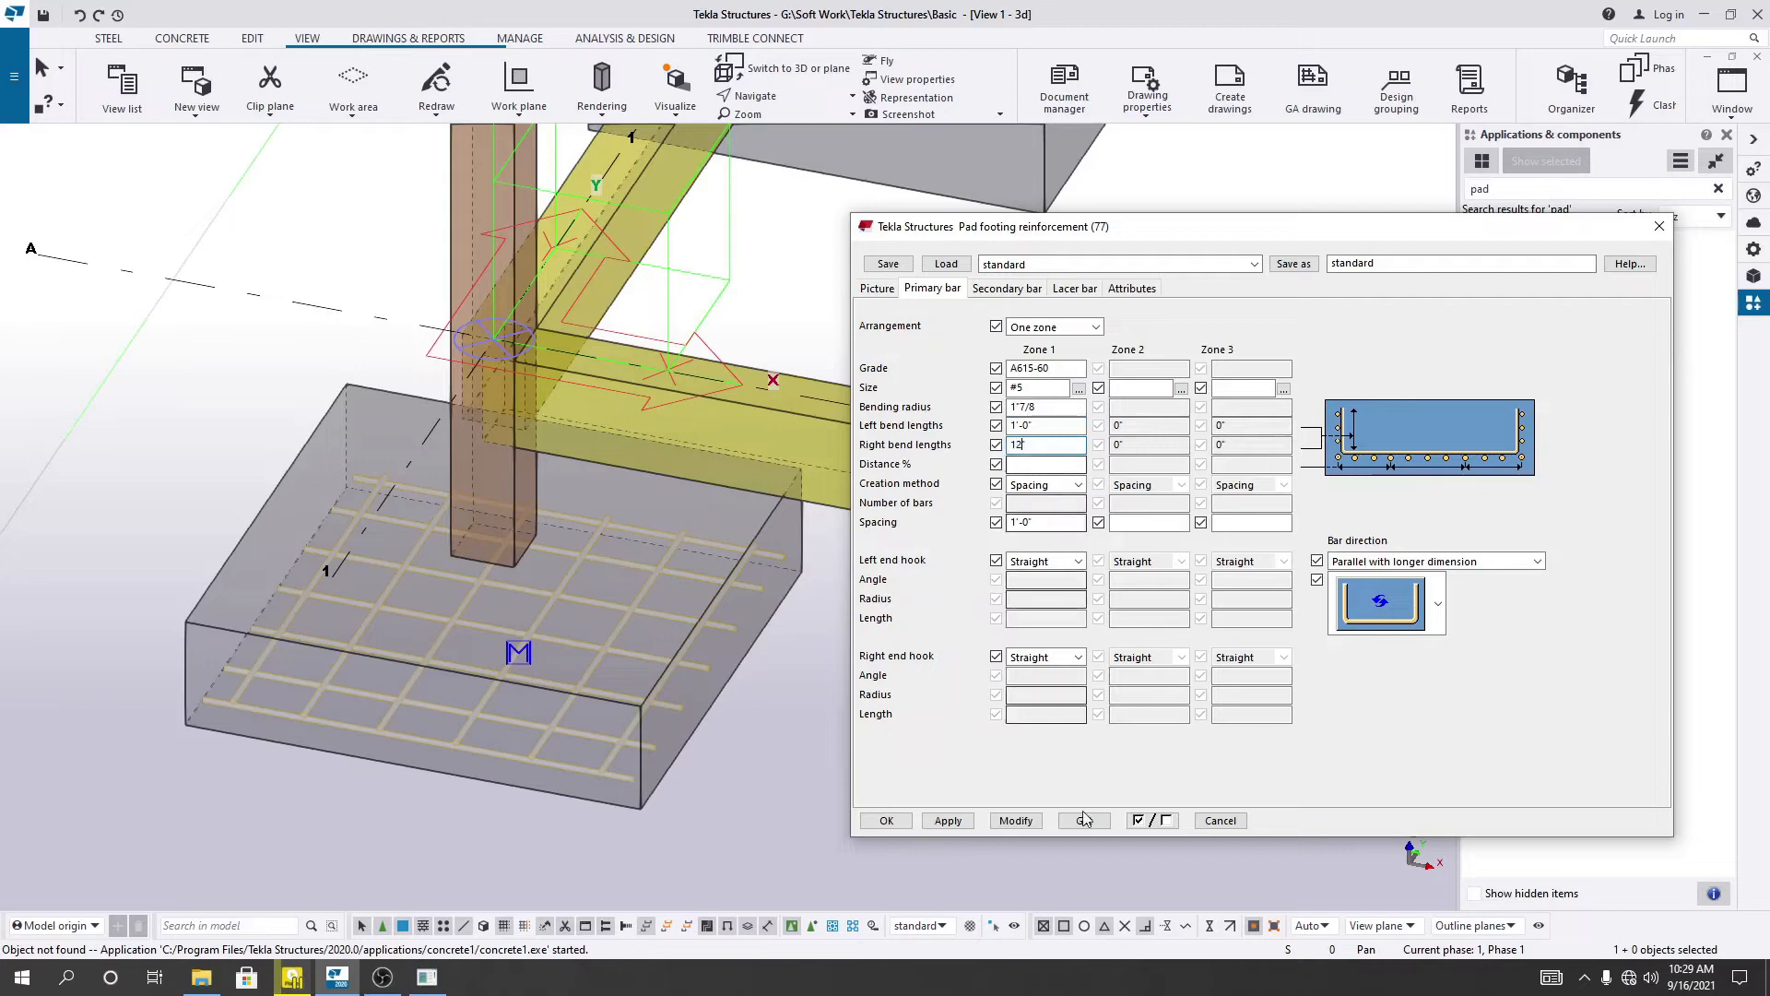
{"action": "left_click", "coordinate": [1016, 821]}
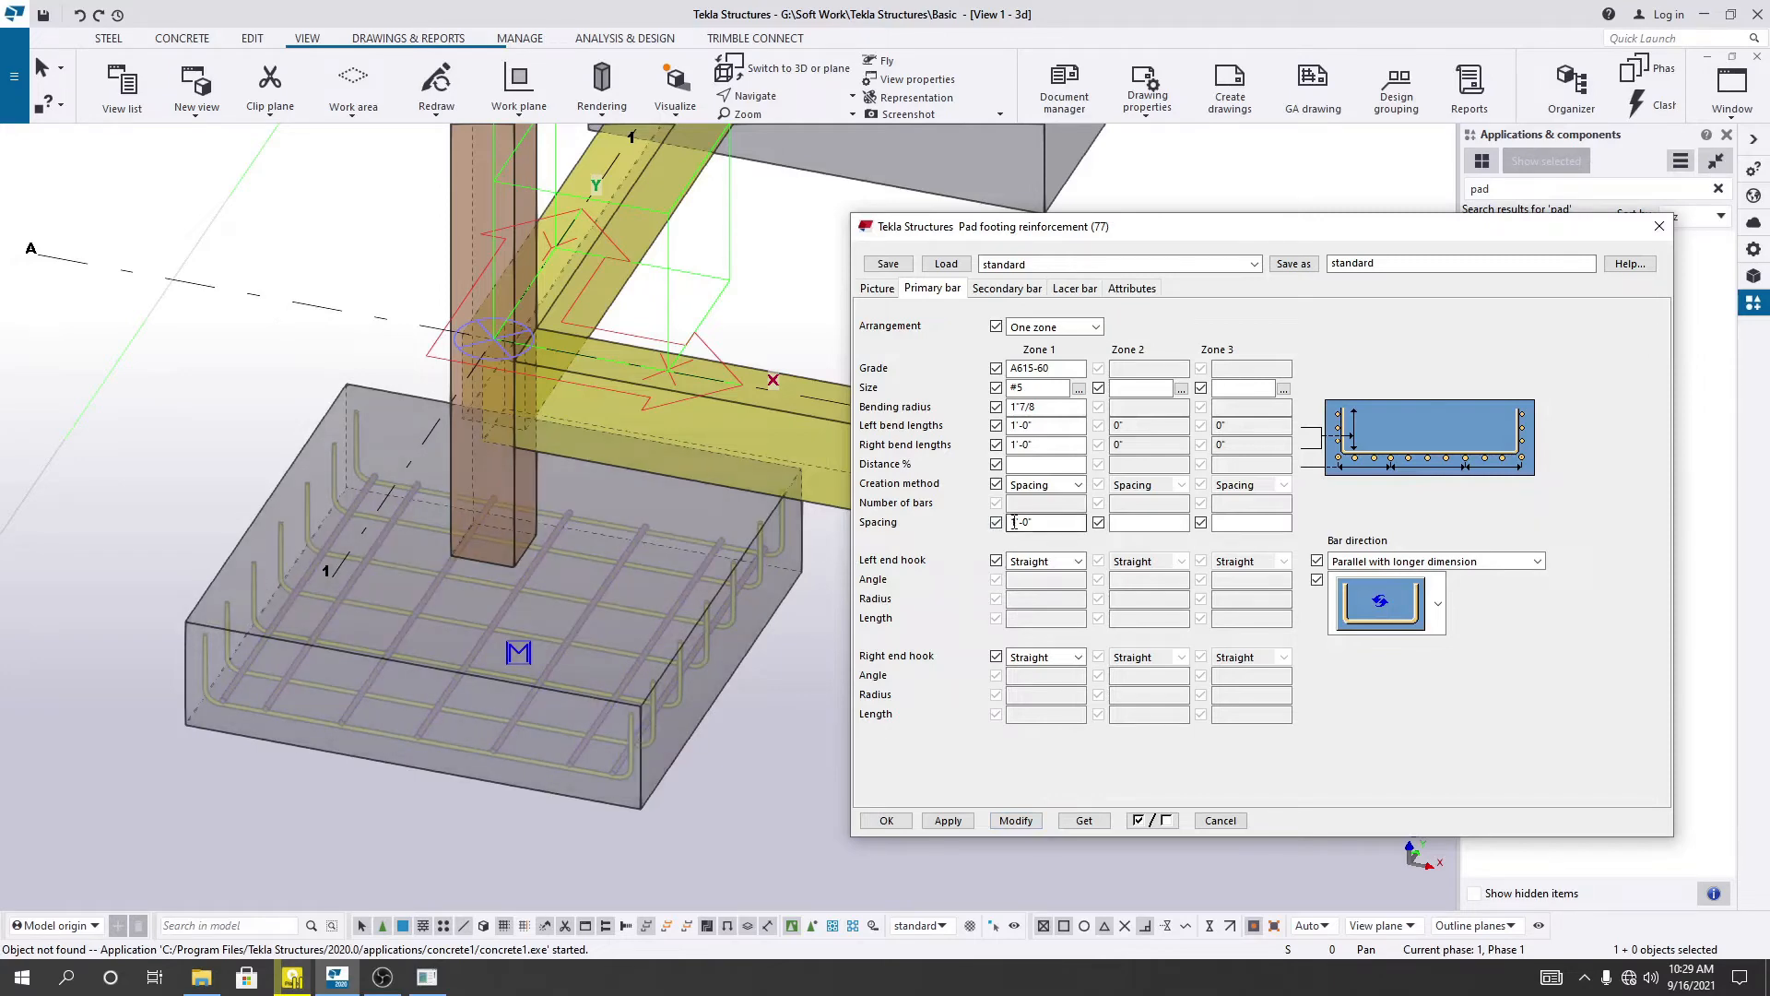
- Set the primary bar spacing to 6" and update the footing reinforcement
{"action": "left_click_drag", "start_coordinate": [1018, 522], "coordinate": [1013, 523]}
{"action": "type", "text": "0"}
{"action": "left_click", "coordinate": [1016, 819]}
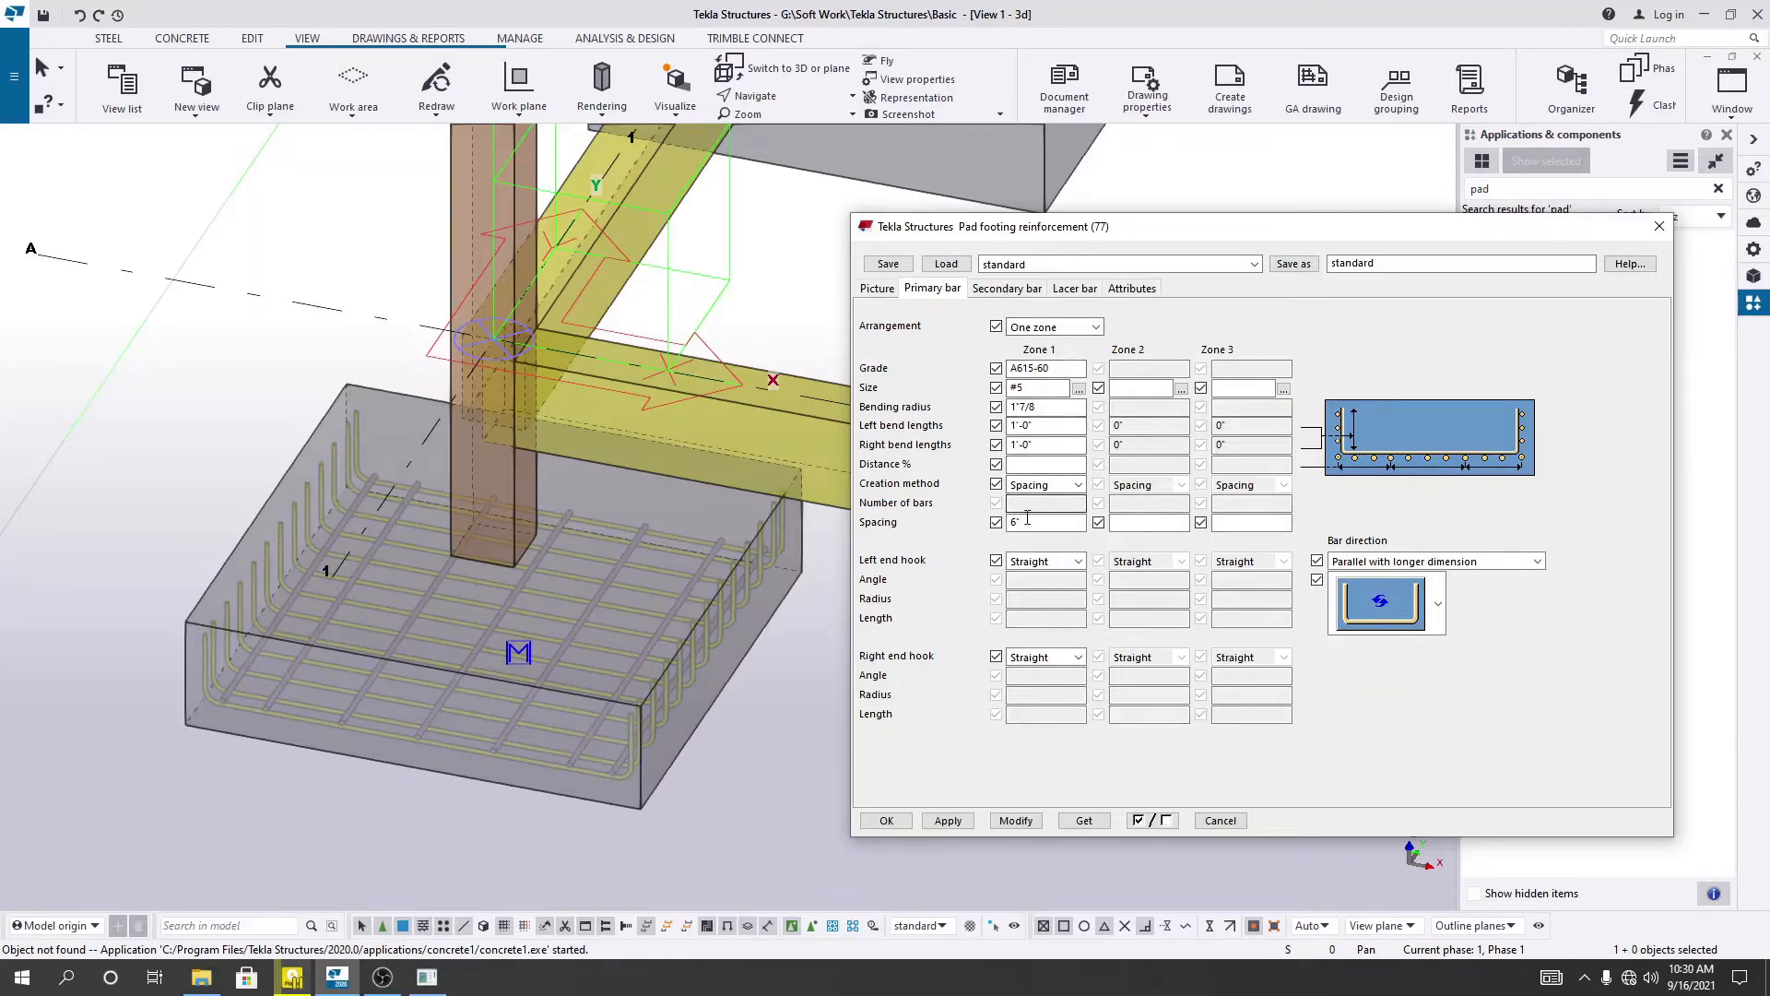
- Assign the A615-60 #5 main rebar to the secondary bar in zone 1
{"action": "left_click", "coordinate": [1011, 290]}
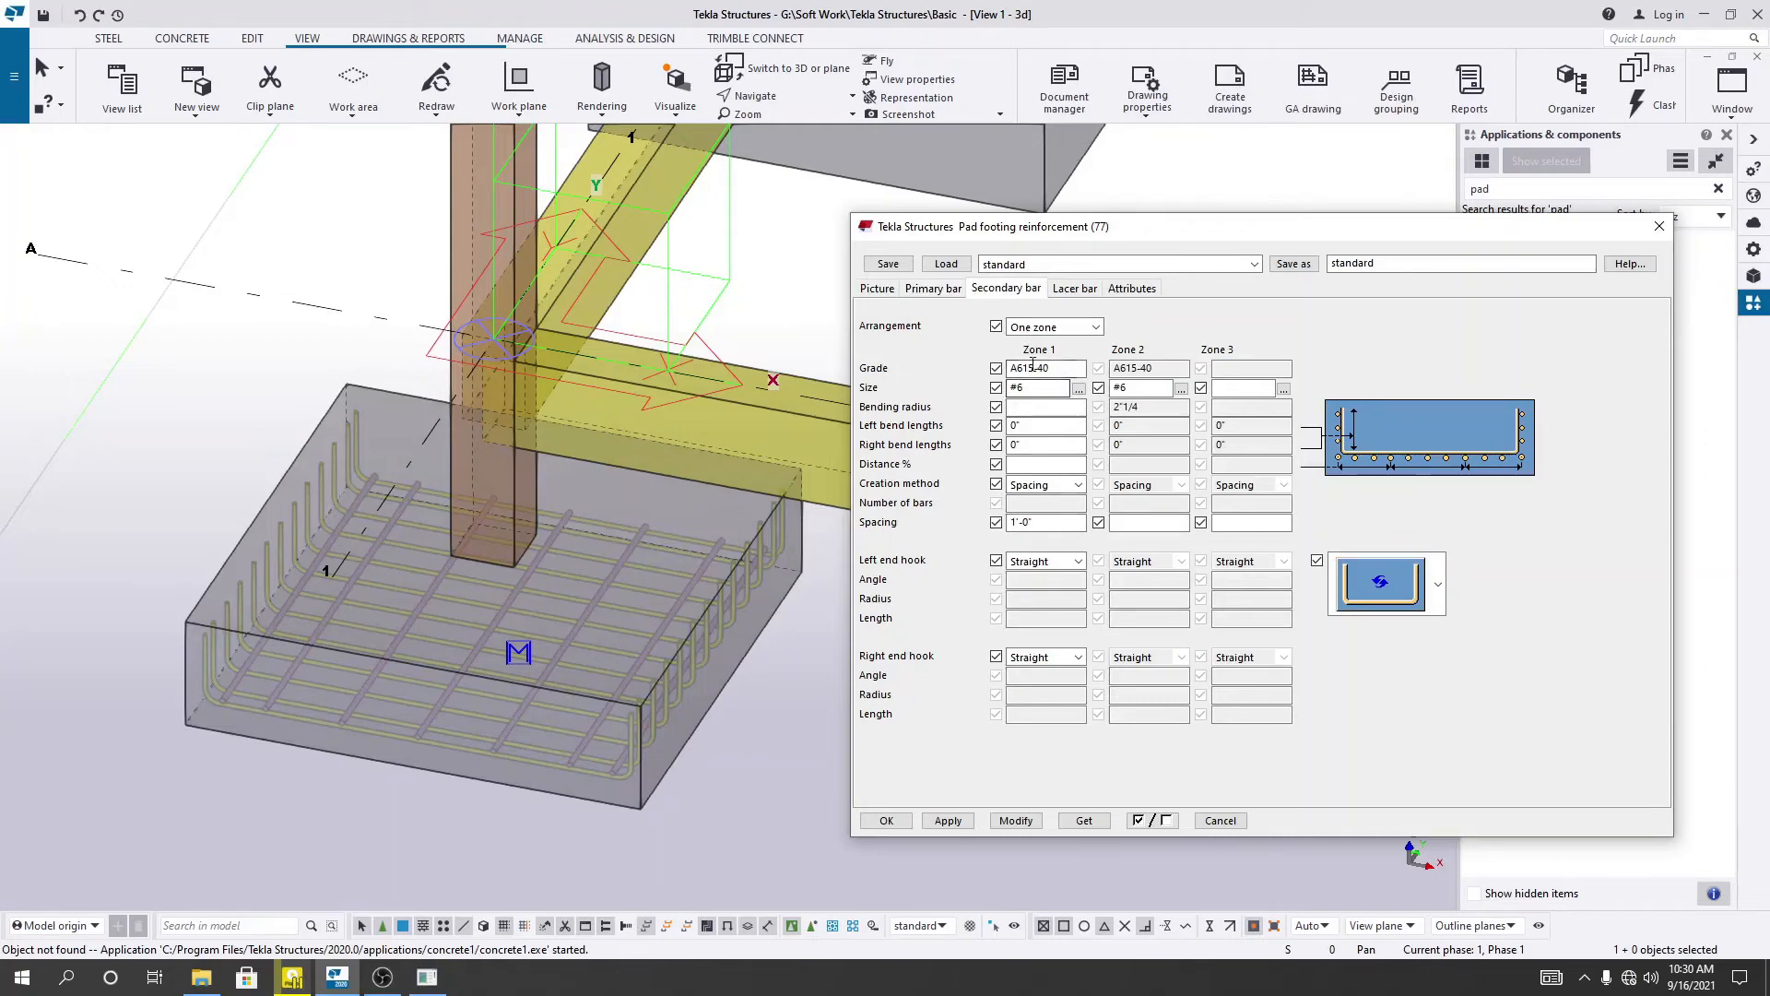
{"action": "left_click", "coordinate": [1044, 368]}
{"action": "left_click", "coordinate": [1079, 389]}
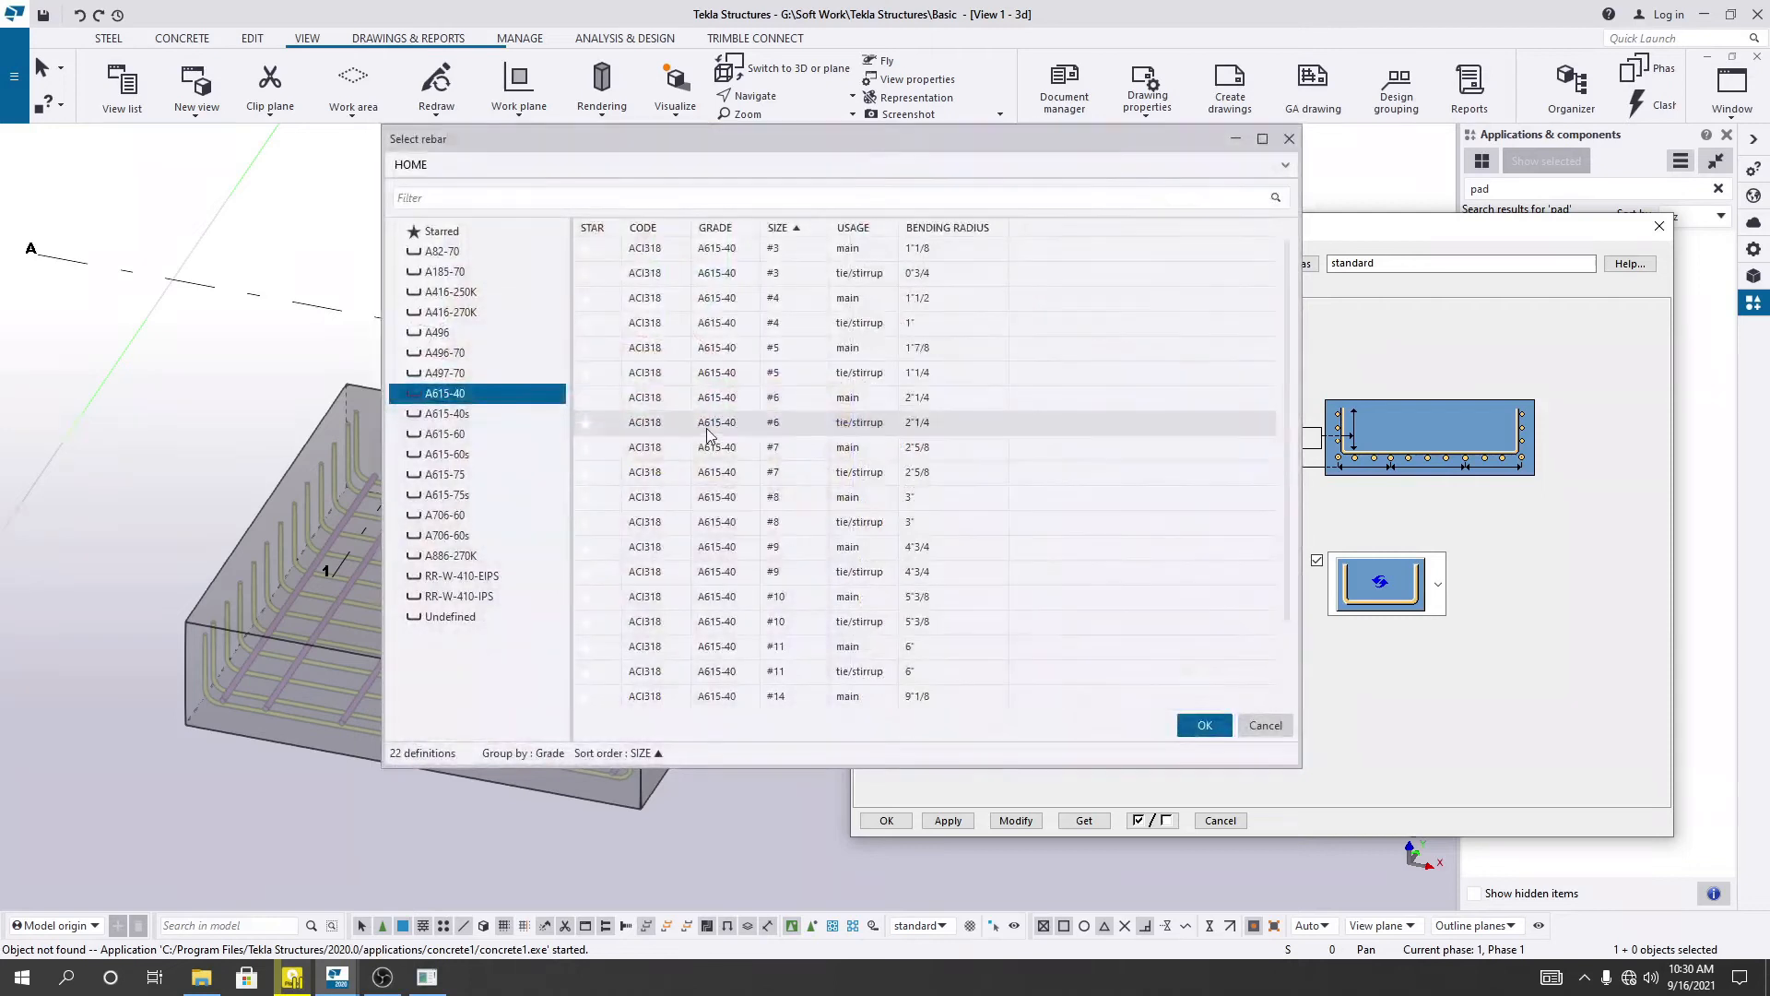
{"action": "left_click", "coordinate": [477, 435]}
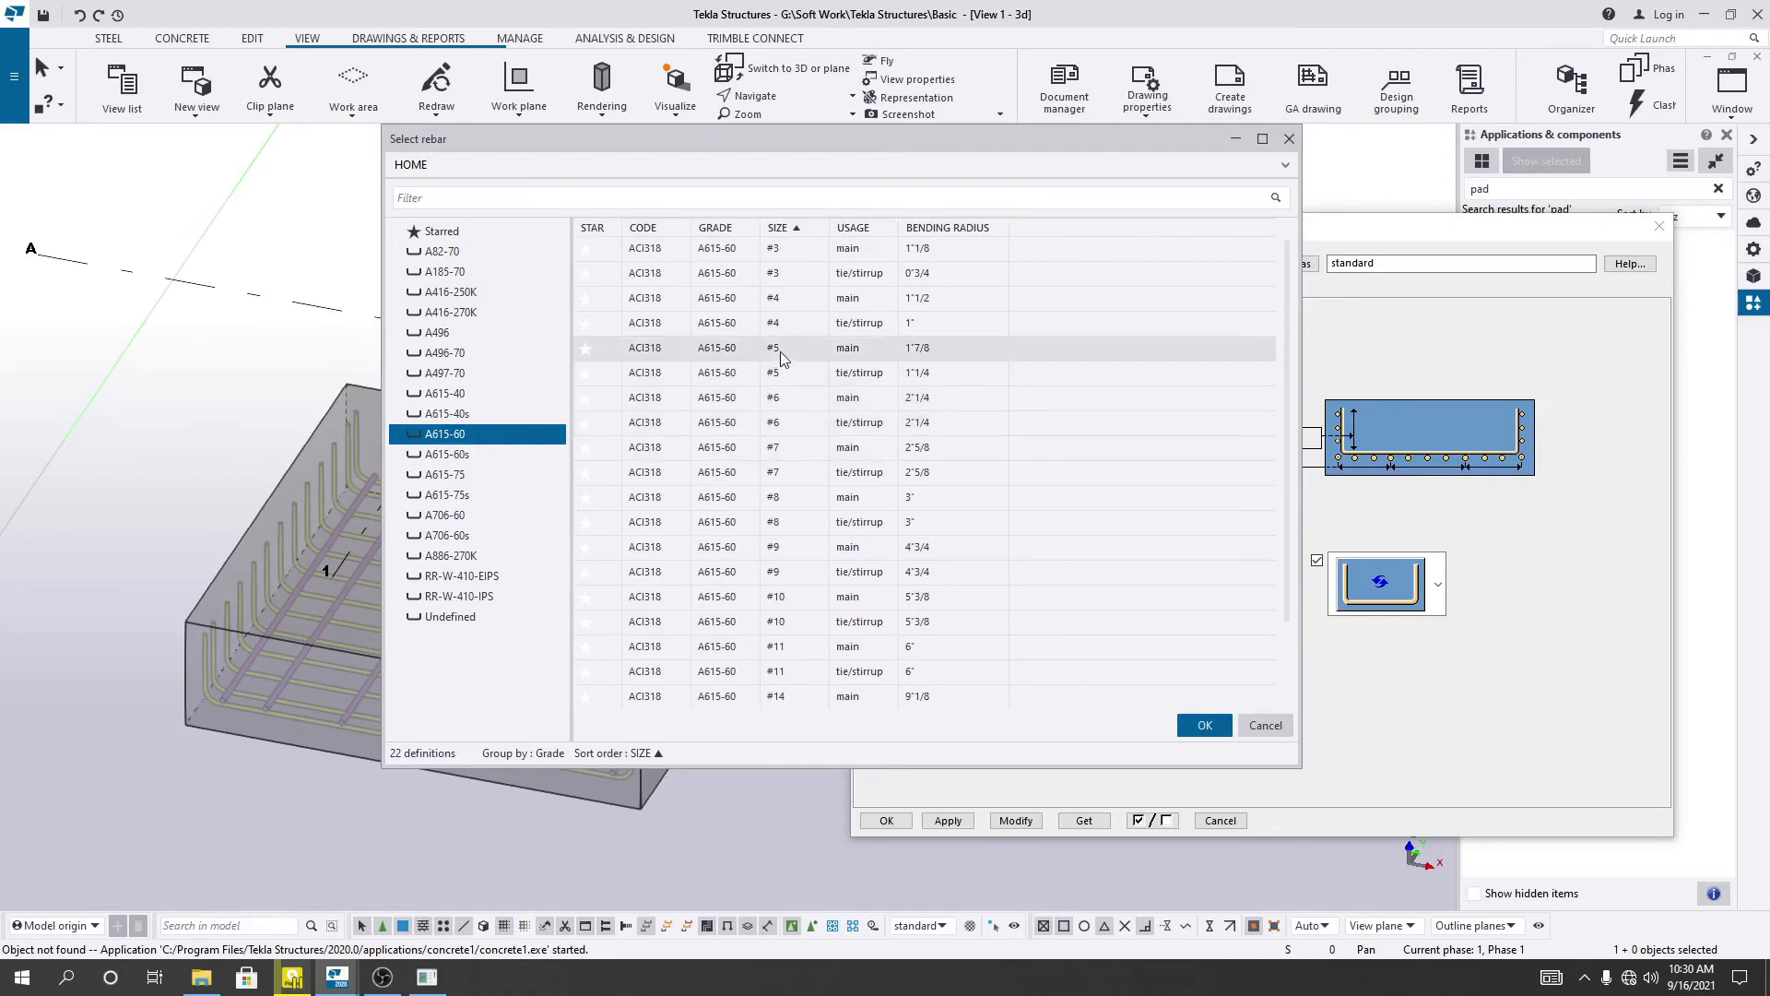
{"action": "left_click", "coordinate": [864, 348]}
{"action": "left_click", "coordinate": [1205, 724]}
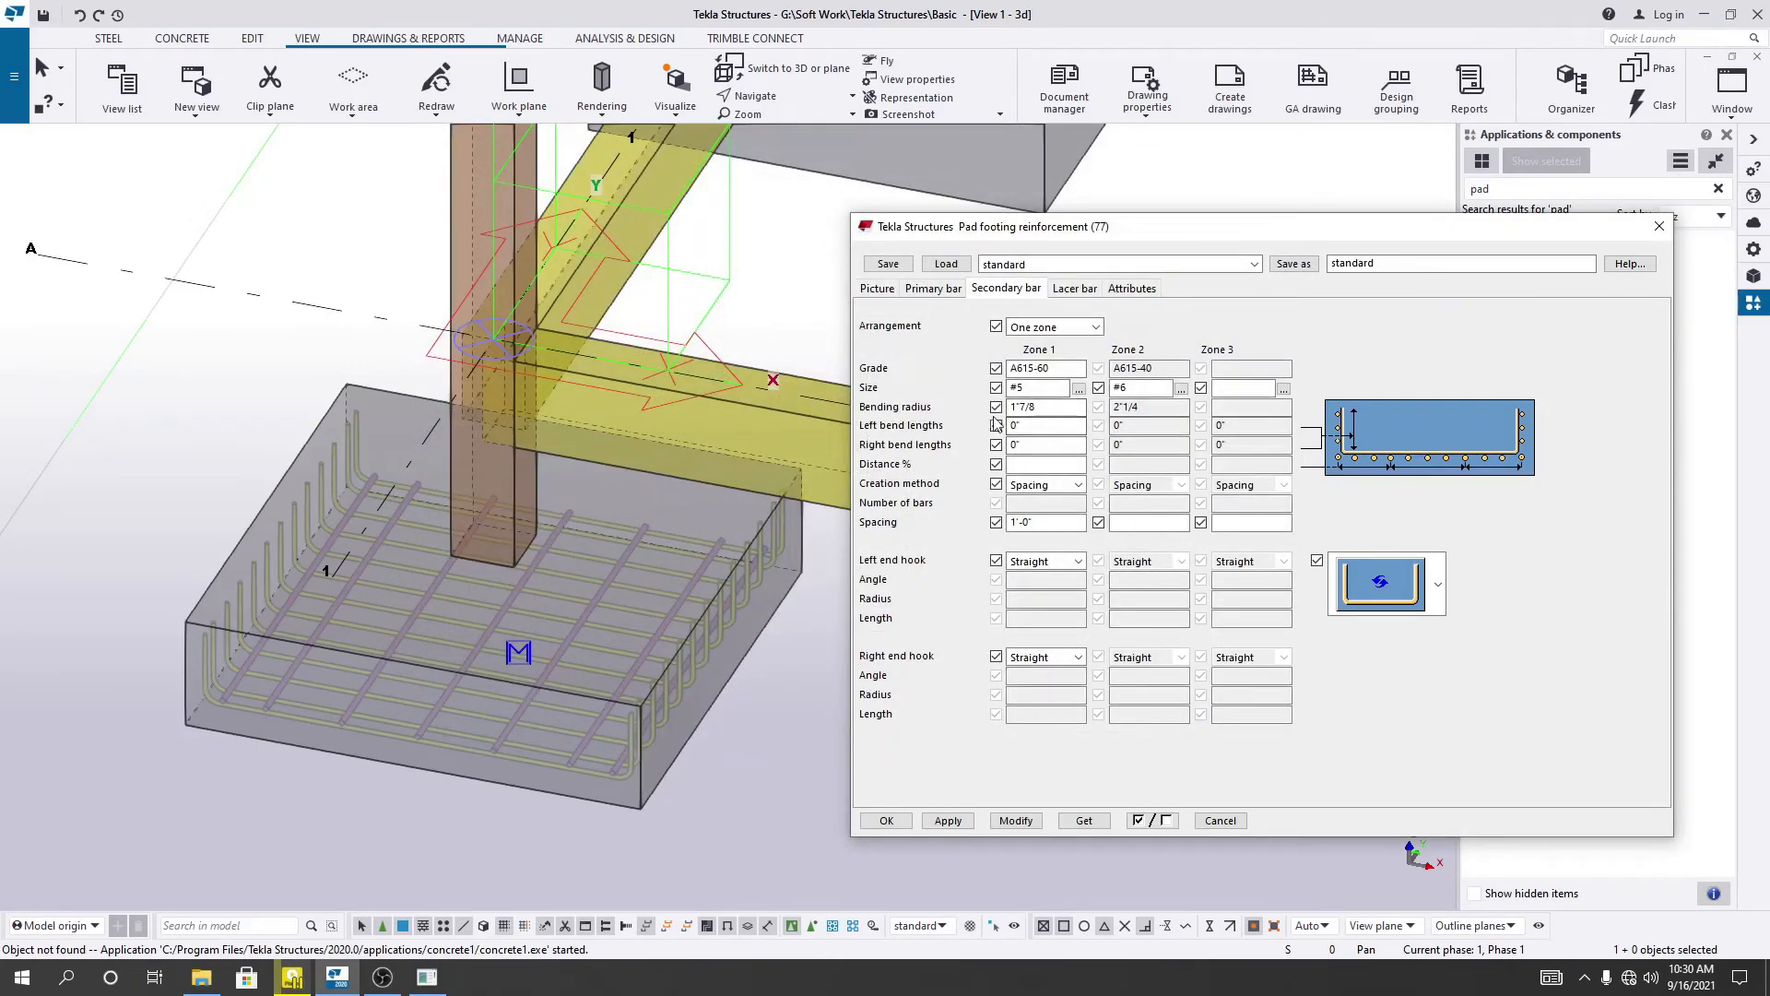
- Set the secondary bar's left and right bend lengths in zone 1 to 12"
{"action": "left_click", "coordinate": [1011, 425]}
{"action": "type", "text": "12"}
{"action": "left_click", "coordinate": [1023, 445]}
{"action": "type", "text": "12\""}
- Set the secondary bar spacing in zone 1 to 8'-0" and update the footing reinforcement
{"action": "left_click", "coordinate": [1015, 521]}
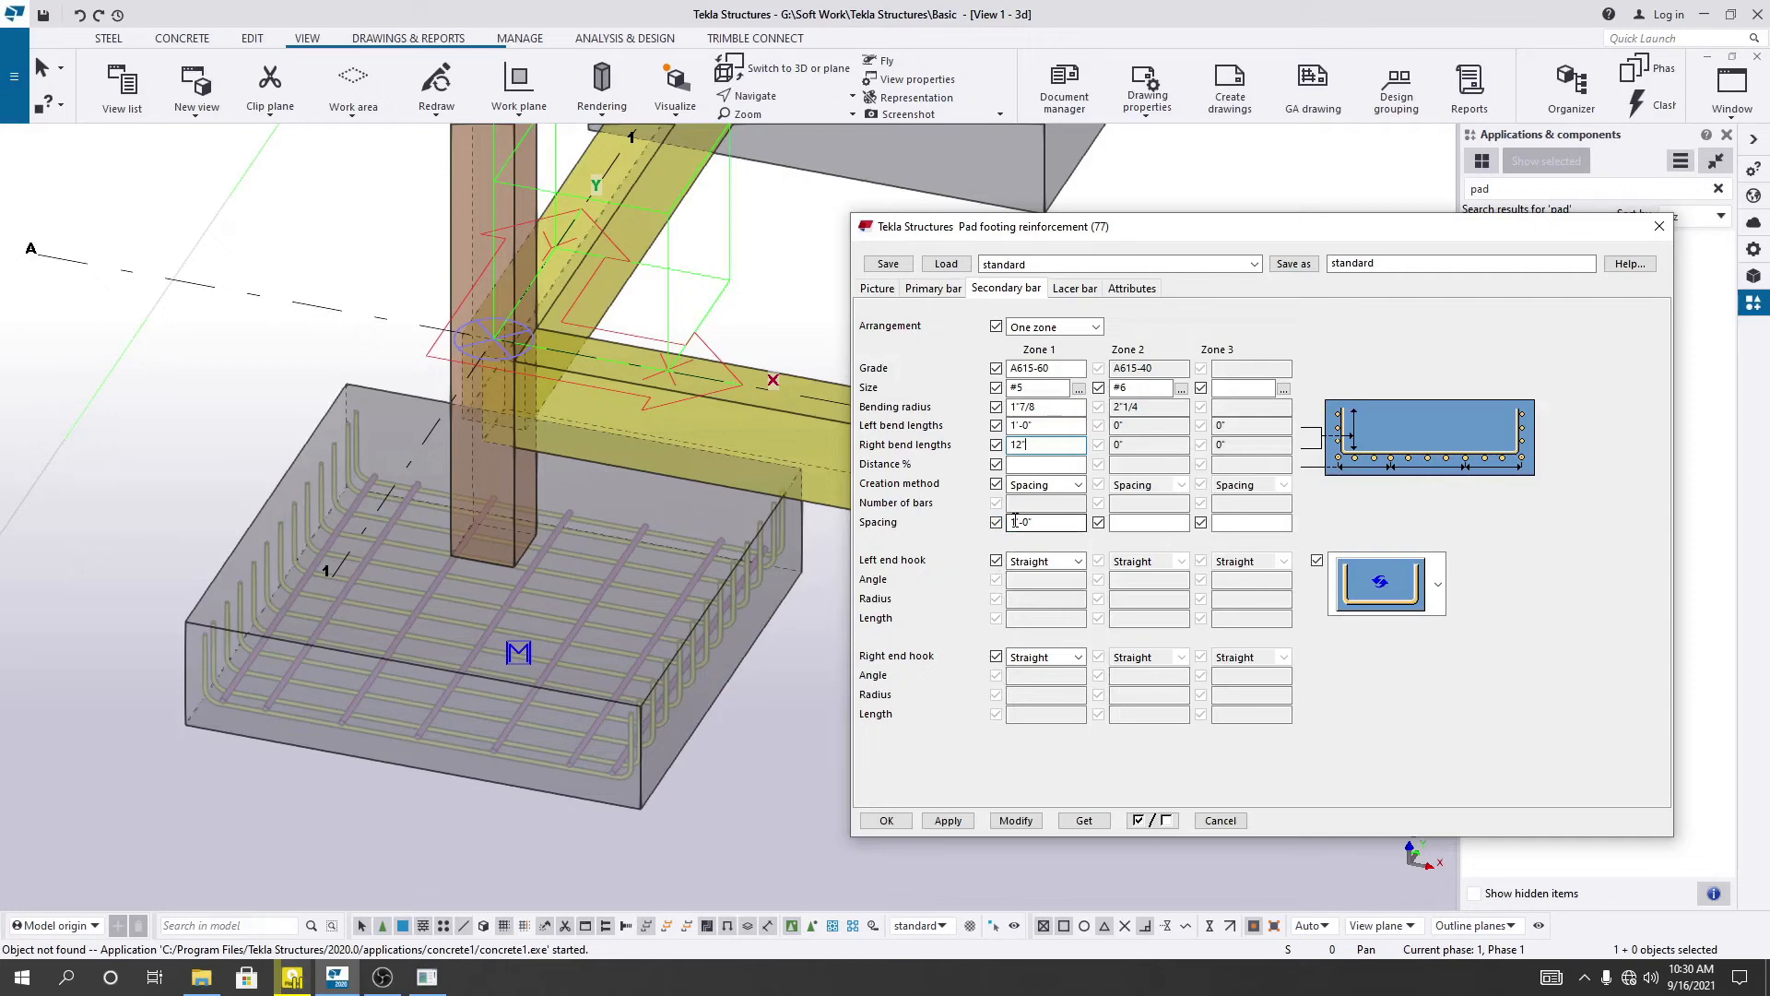
{"action": "left_click_drag", "start_coordinate": [1018, 522], "coordinate": [1009, 522]}
{"action": "type", "text": "8"}
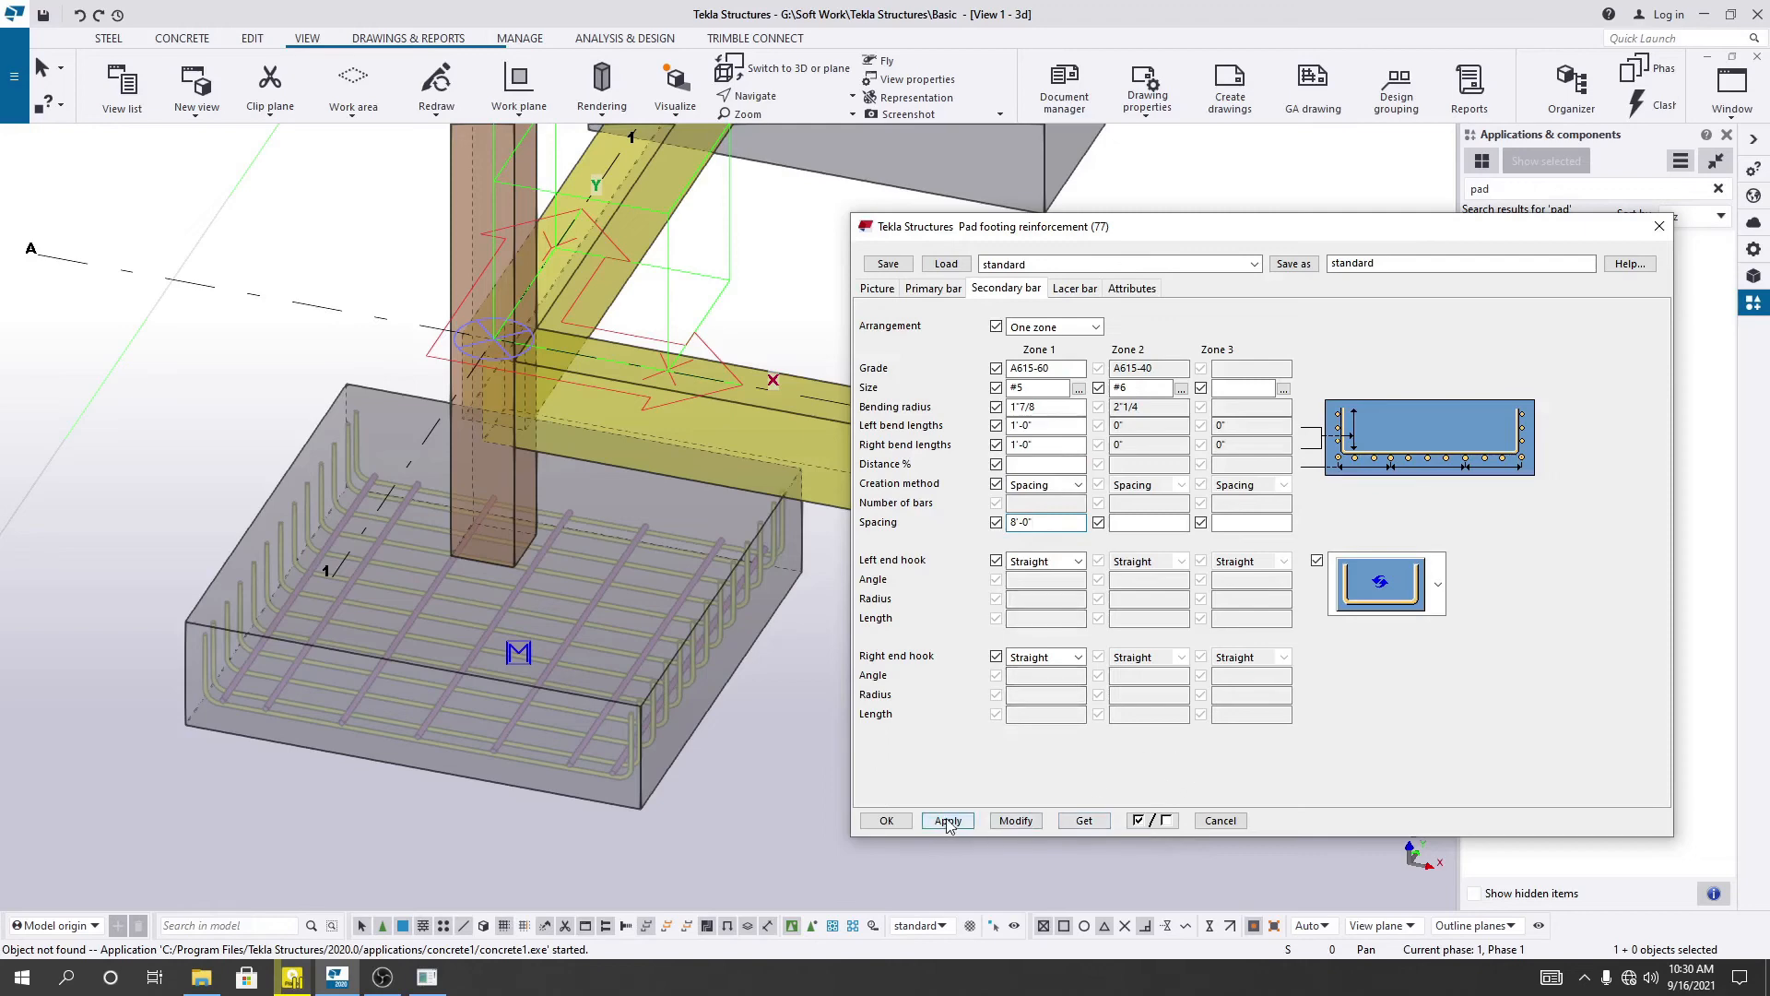
{"action": "left_click", "coordinate": [1010, 820]}
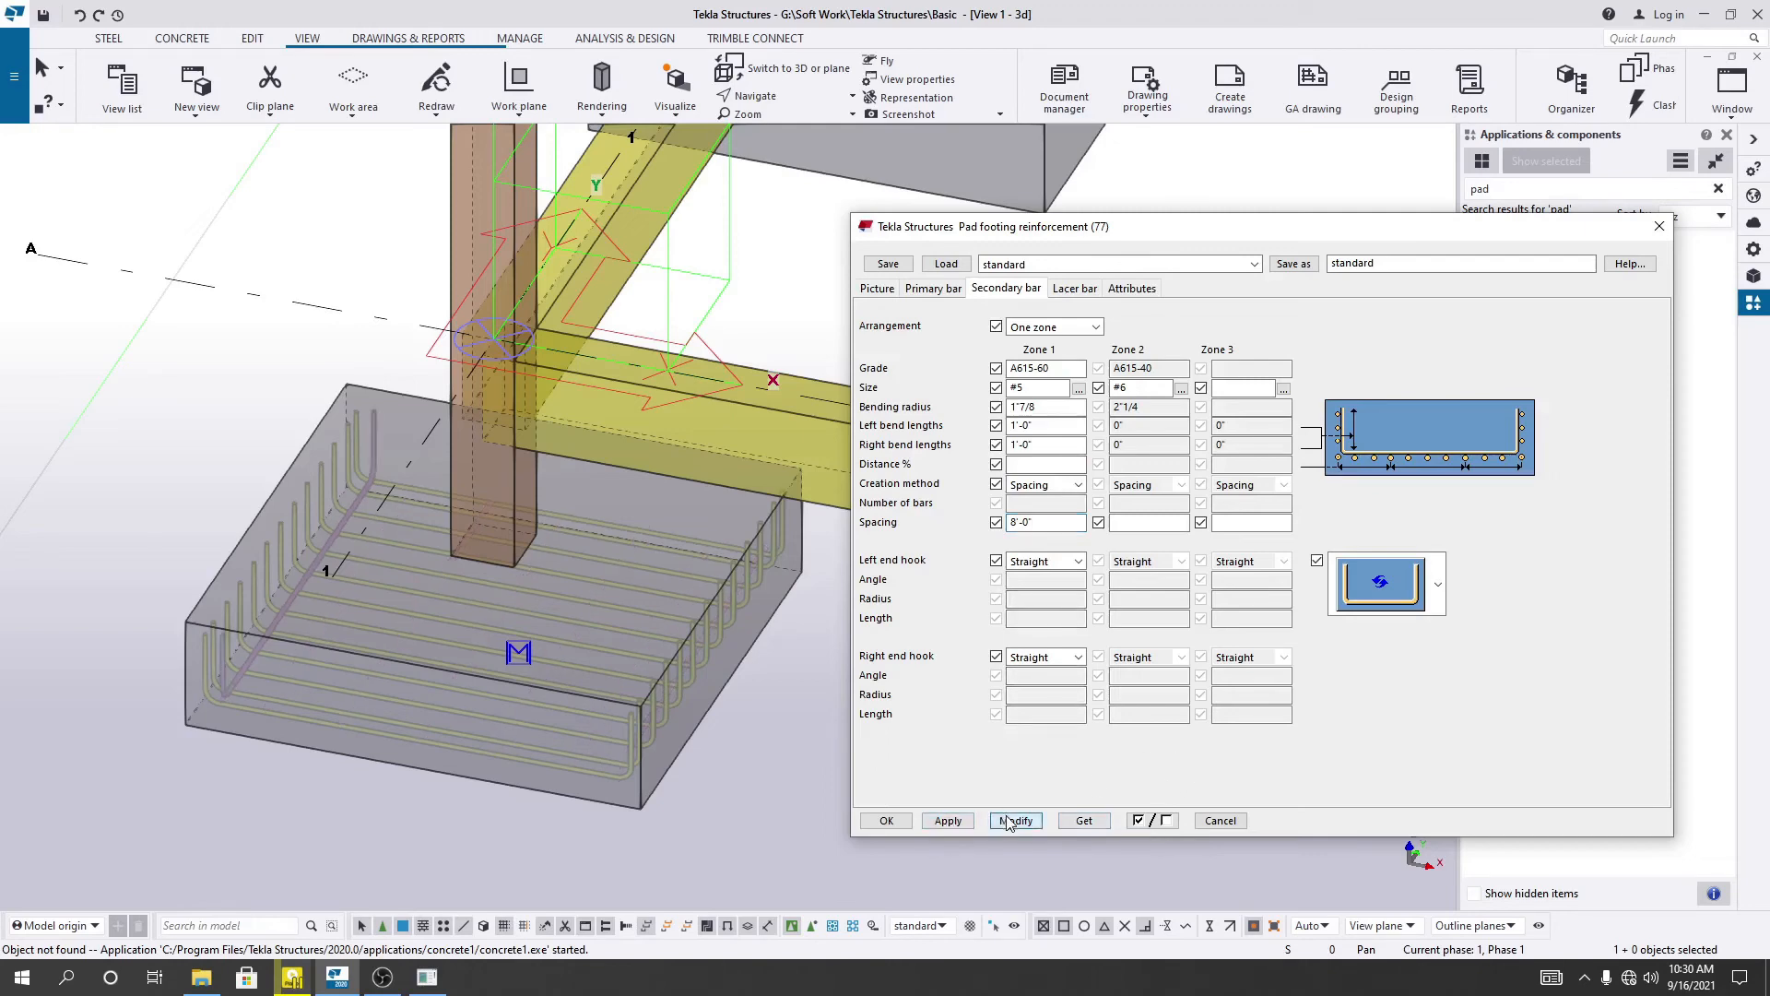
- Set the secondary bar spacing in zone 1 to 8", update the footing reinforcement and accept the component settings
{"action": "left_click", "coordinate": [1010, 522]}
{"action": "double_click", "coordinate": [1011, 522]}
{"action": "type", "text": "0'-8"}
{"action": "left_click", "coordinate": [1018, 820]}
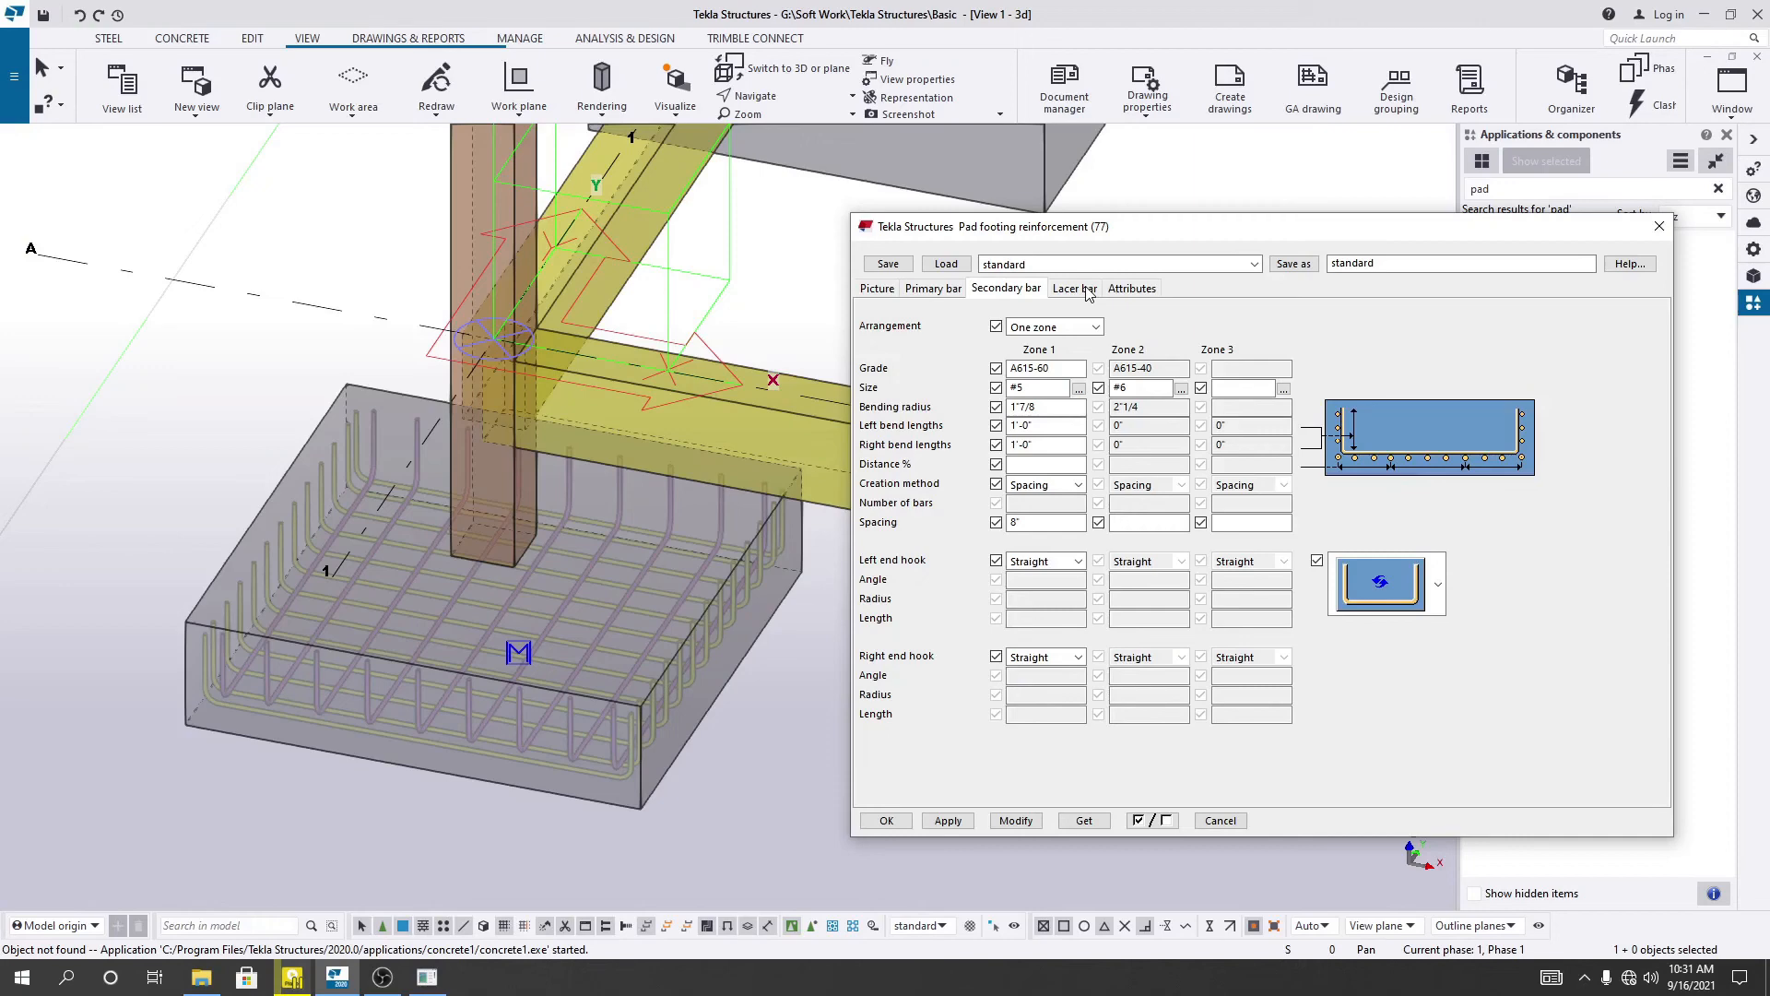
{"action": "left_click_drag", "start_coordinate": [1203, 228], "coordinate": [1183, 230]}
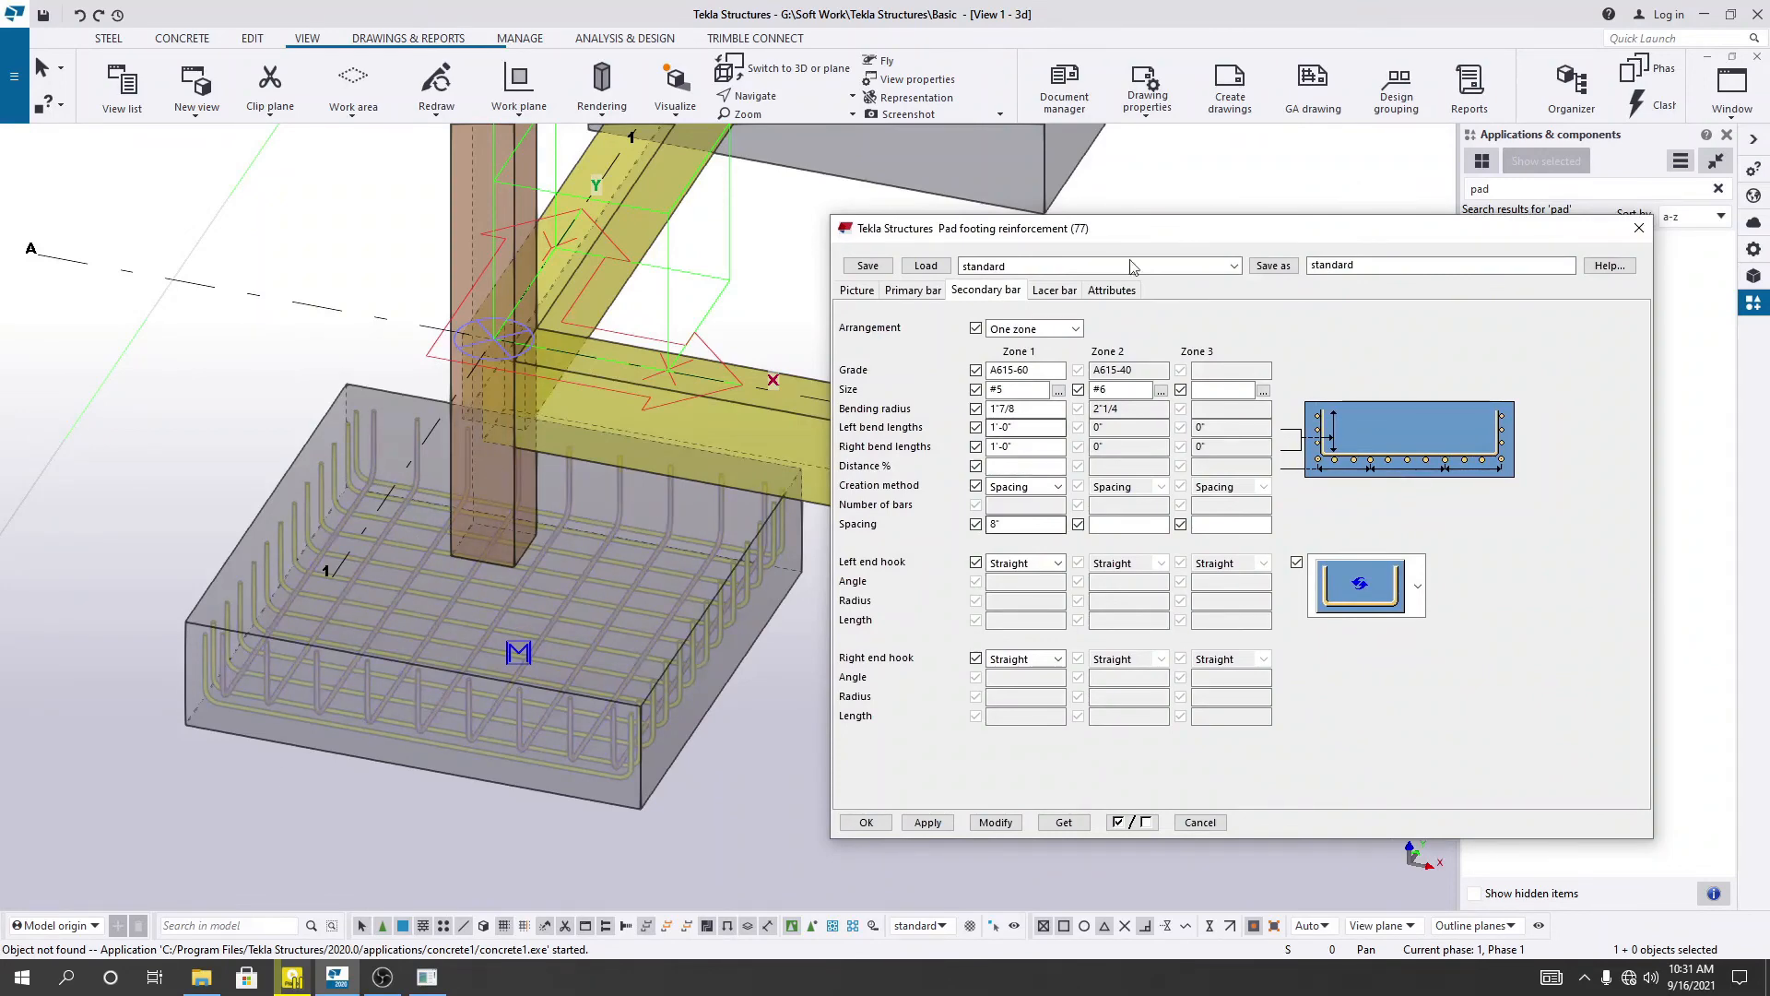
{"action": "left_click_drag", "start_coordinate": [1182, 228], "coordinate": [1126, 232]}
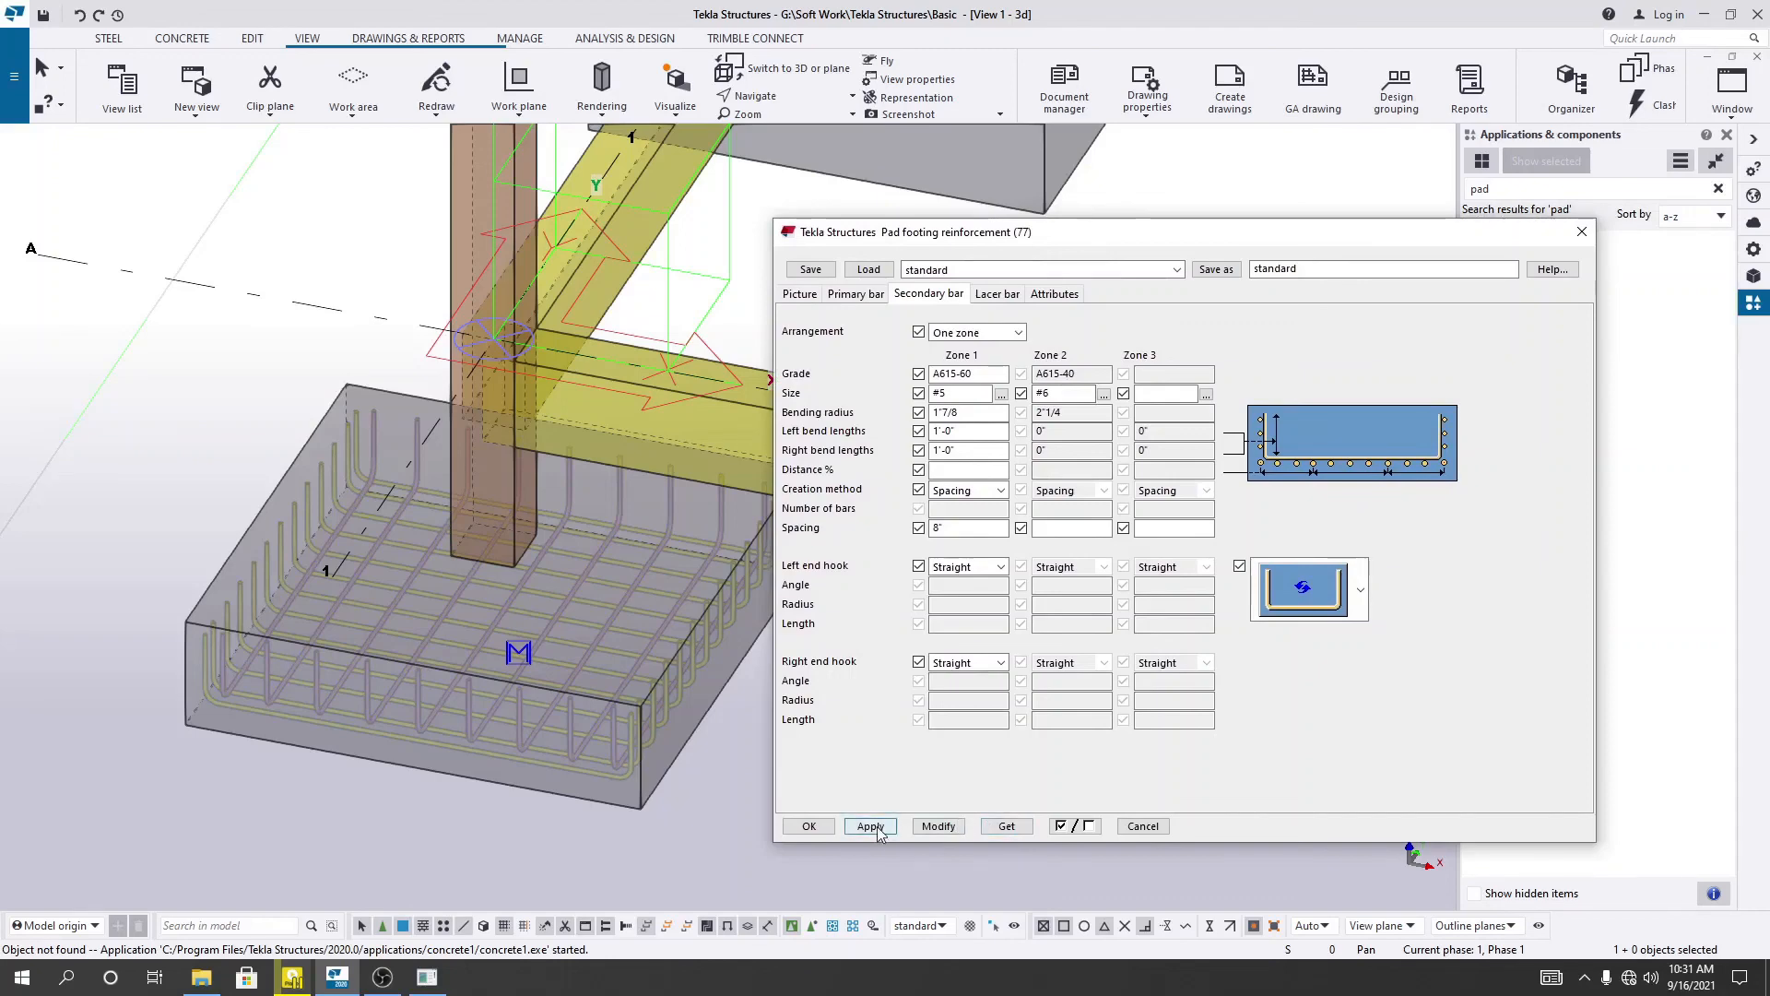
{"action": "left_click", "coordinate": [809, 827]}
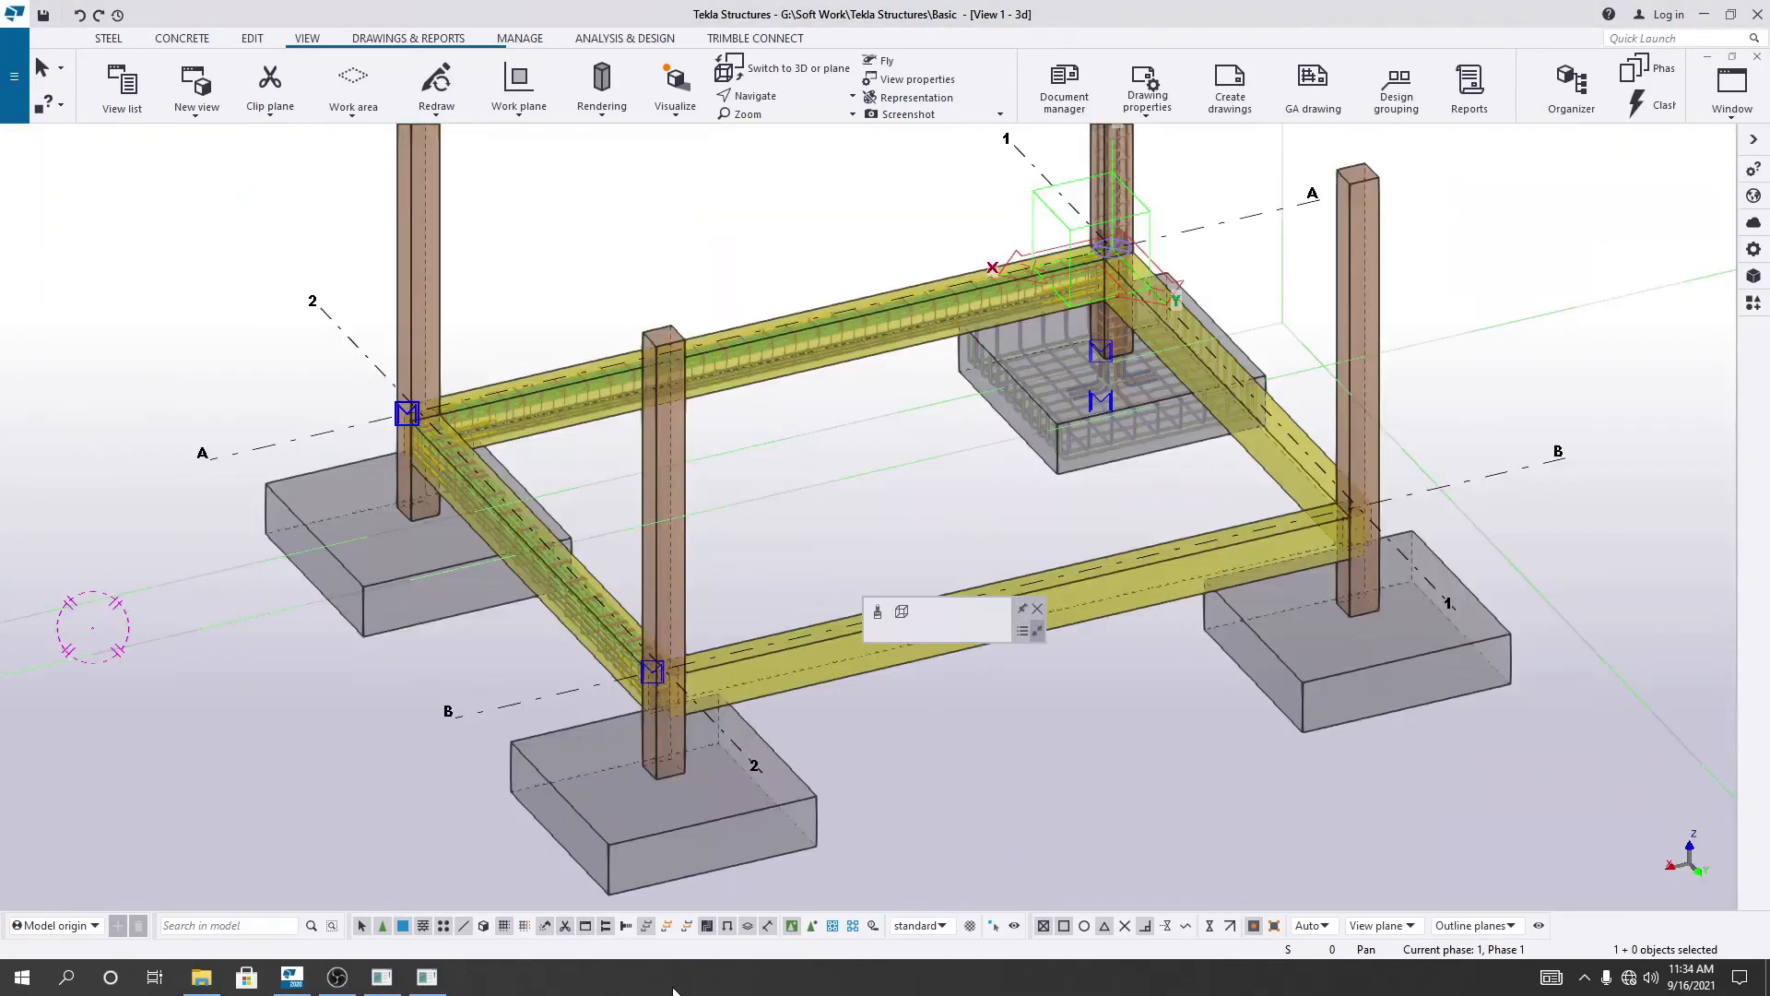